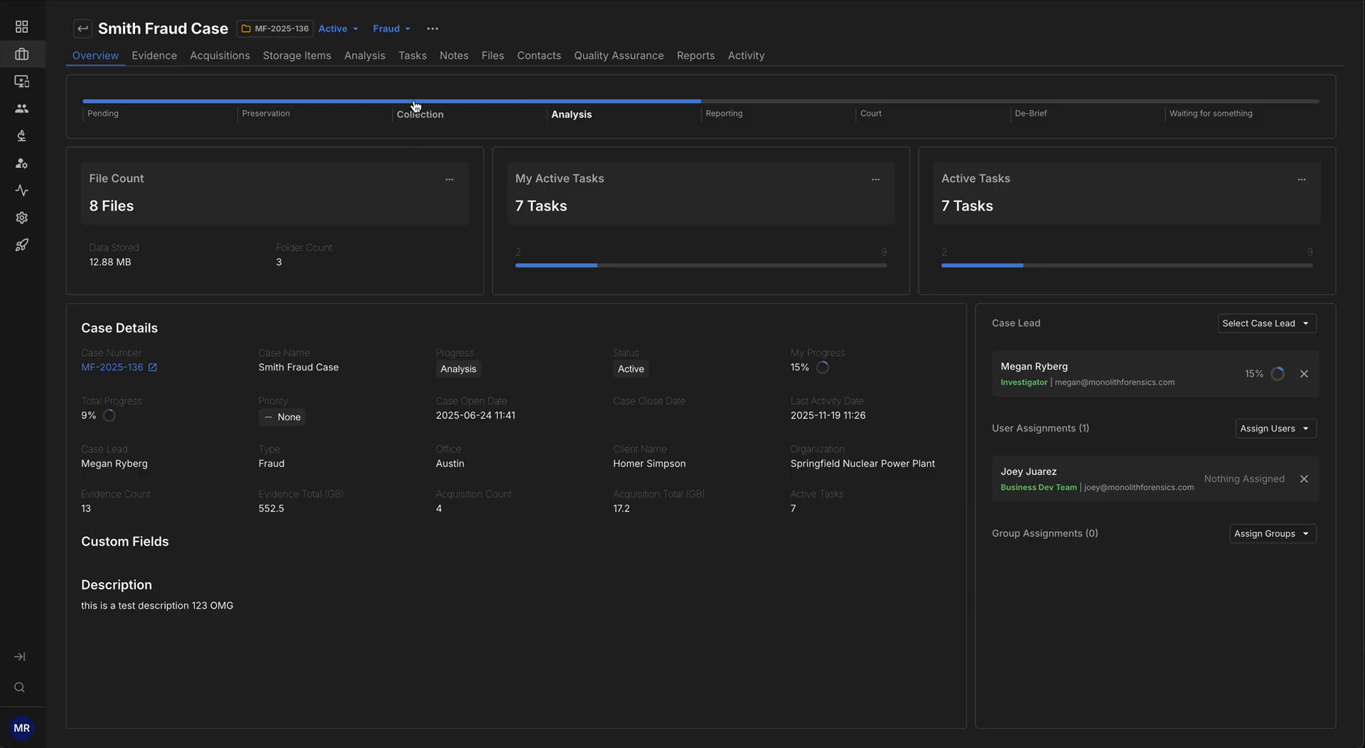
Start a new task in the case named "Windows USB Analysis" with the description "this is a description"
left_click(413, 57)
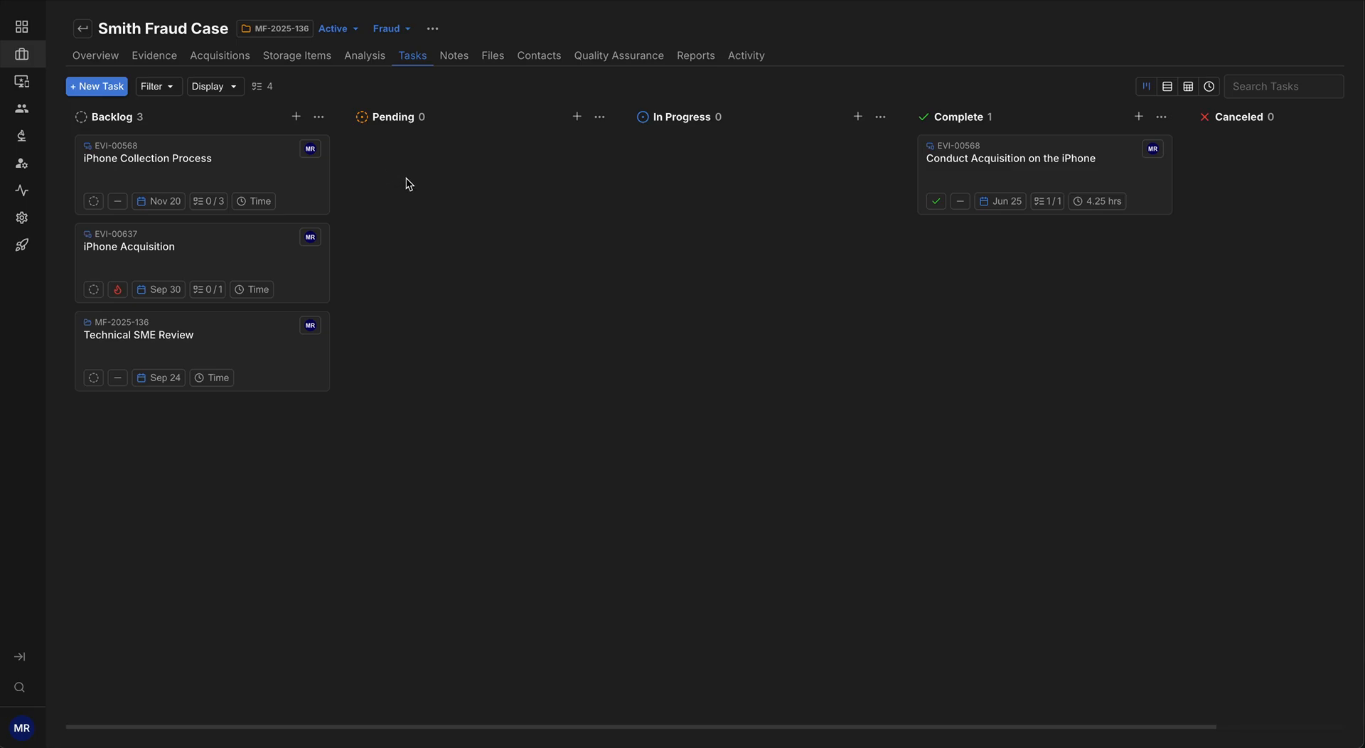
left_click(103, 87)
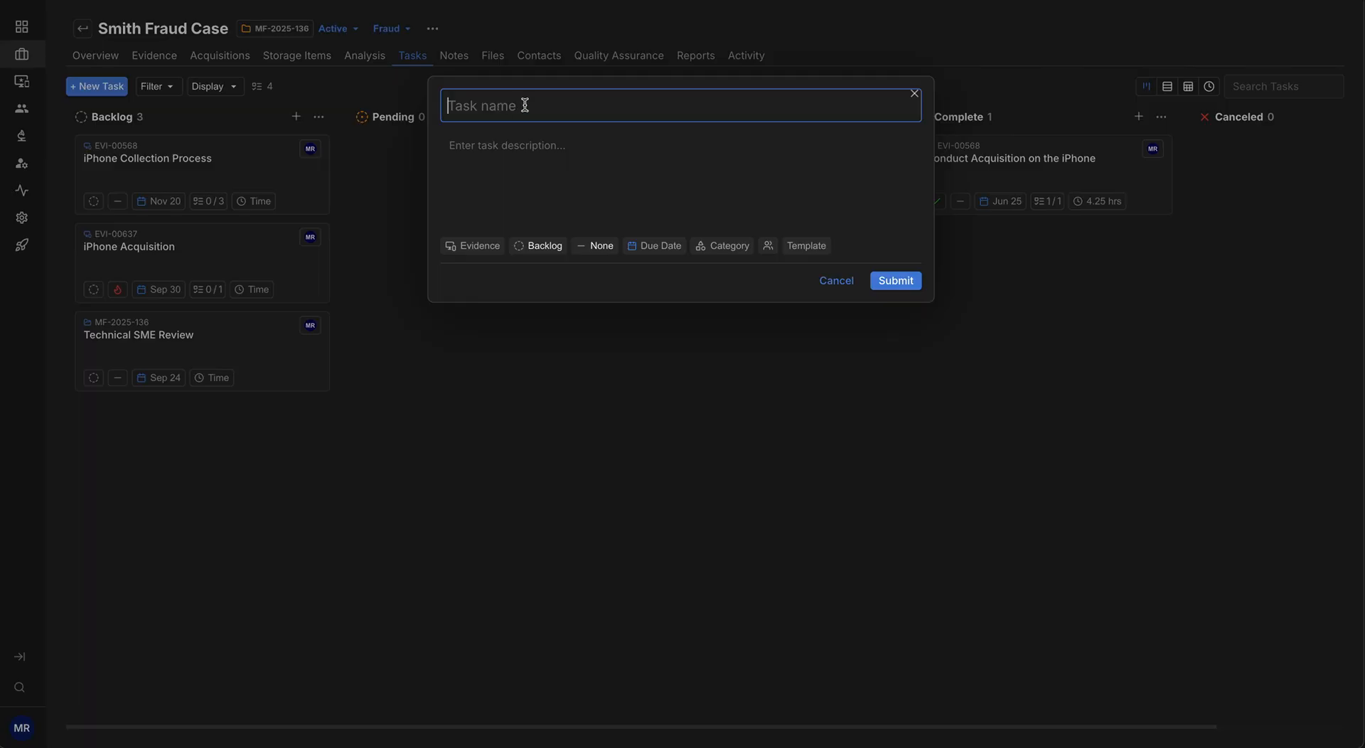
type("Windows USB Analysis")
key("Tab")
type("this is")
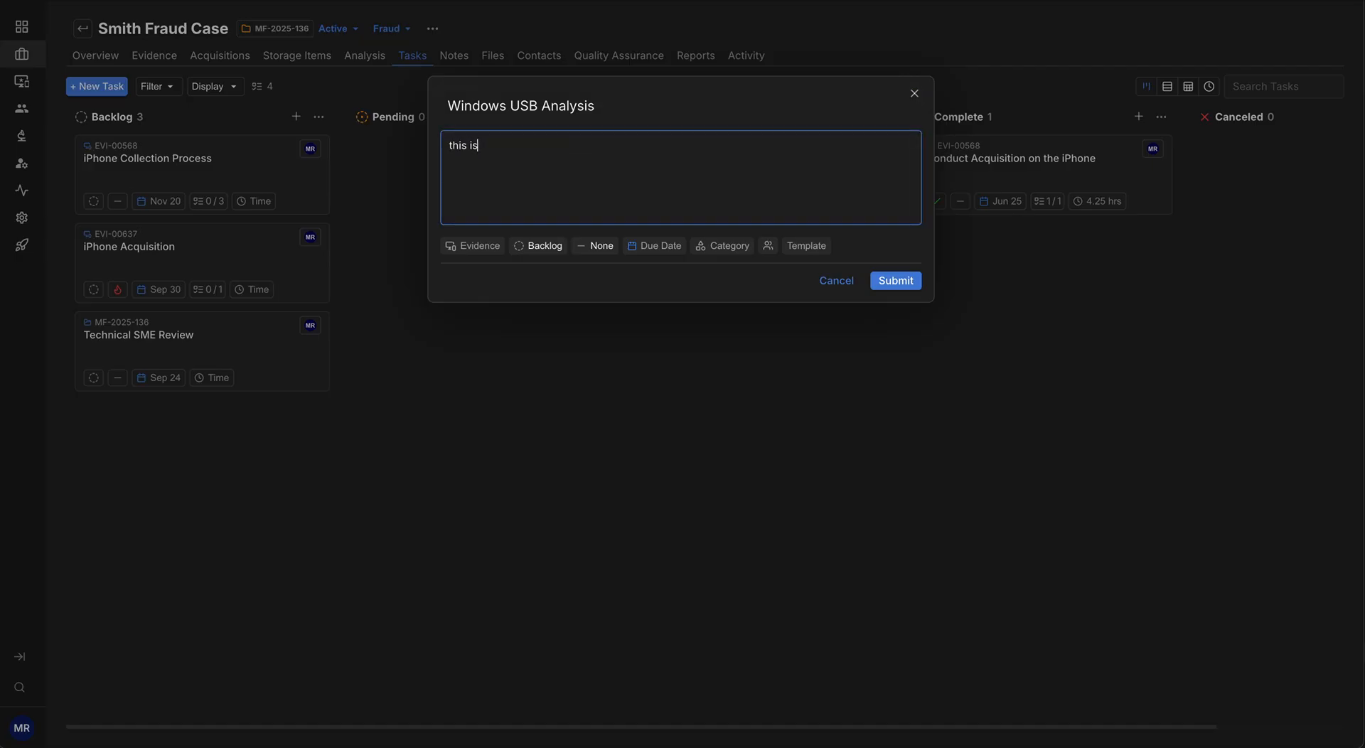
type(" a description")
Link the new task to evidence item EVI-00638, the USB thumb drive
left_click(482, 247)
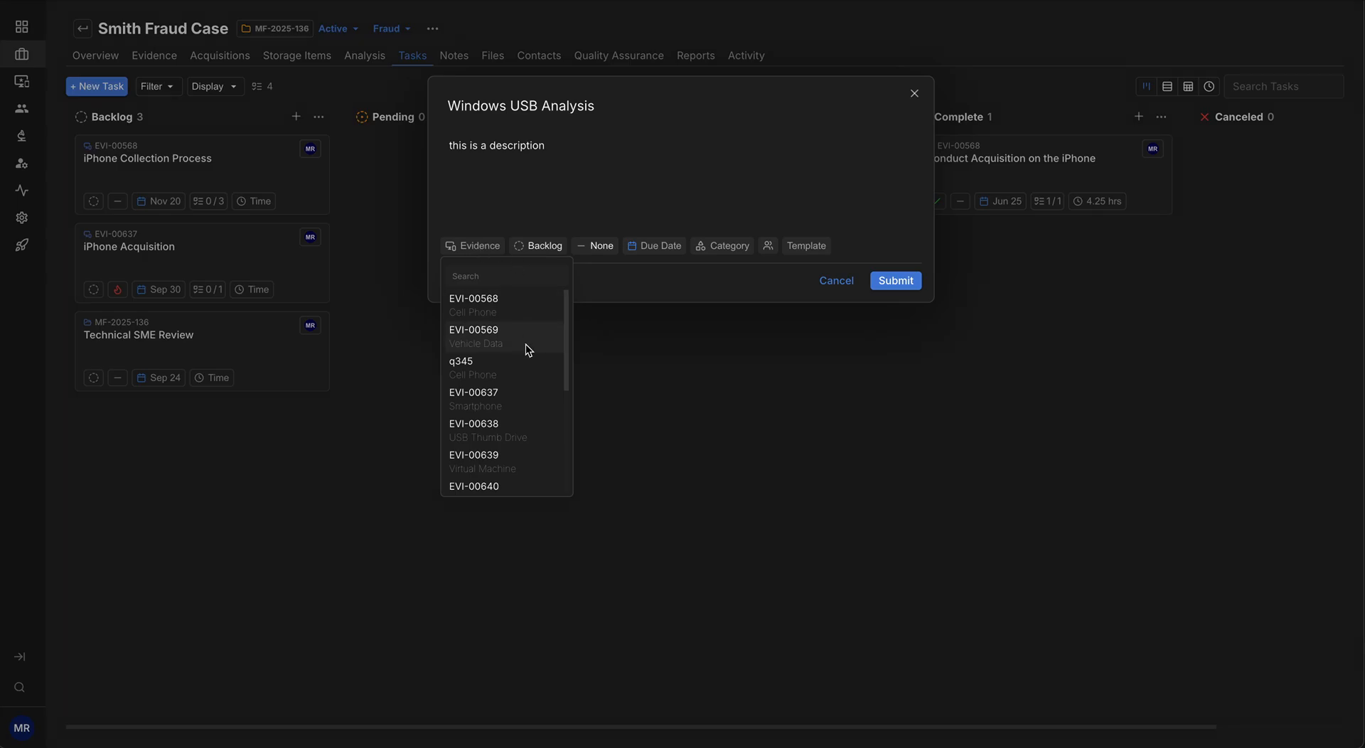
scroll(534, 347, "down", 1)
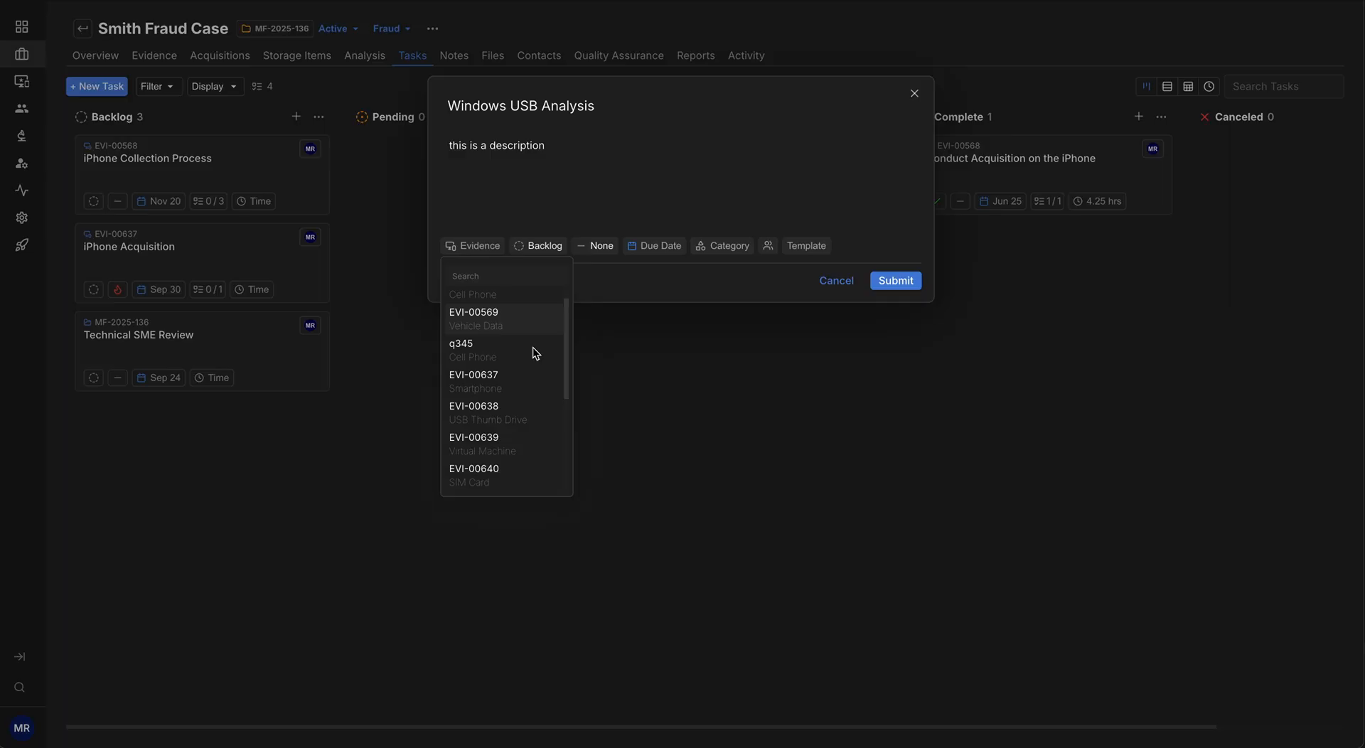
left_click(526, 407)
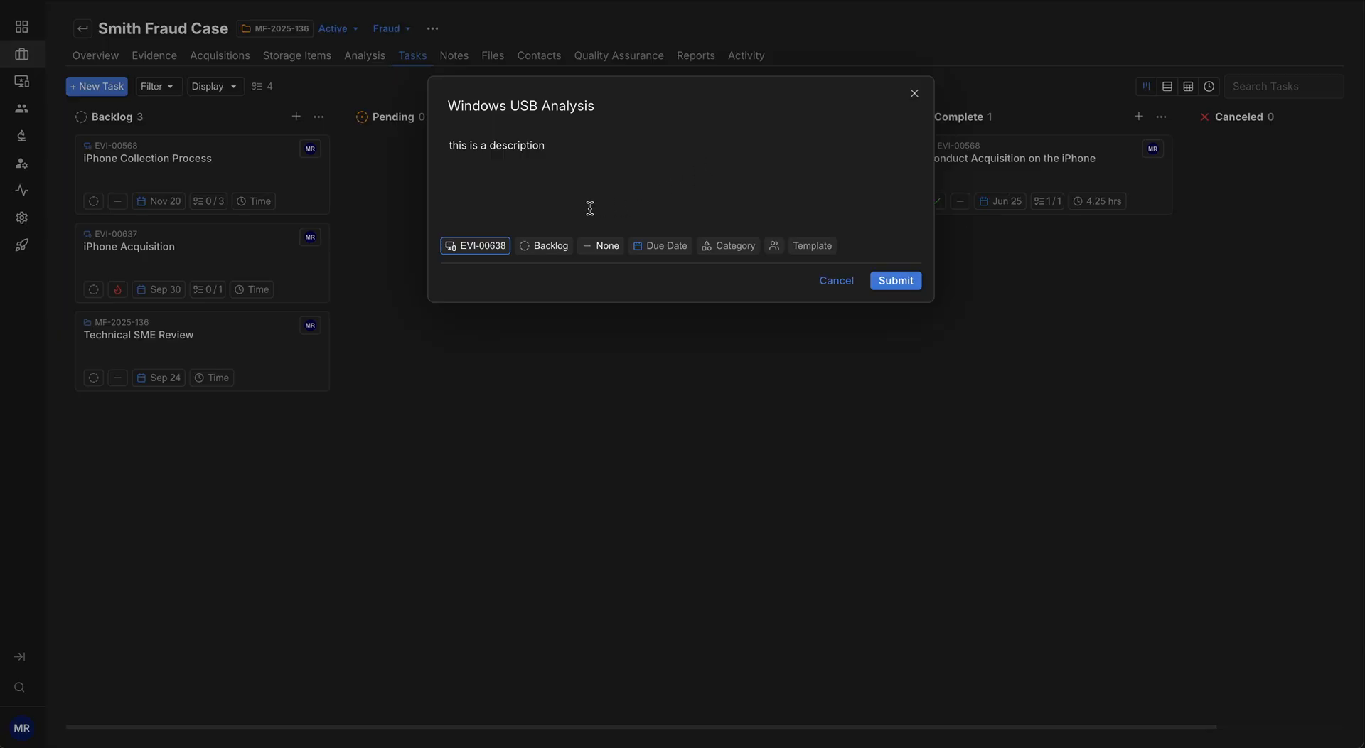
Keep the new task's status as Backlog and set its priority to Urgent
left_click(552, 249)
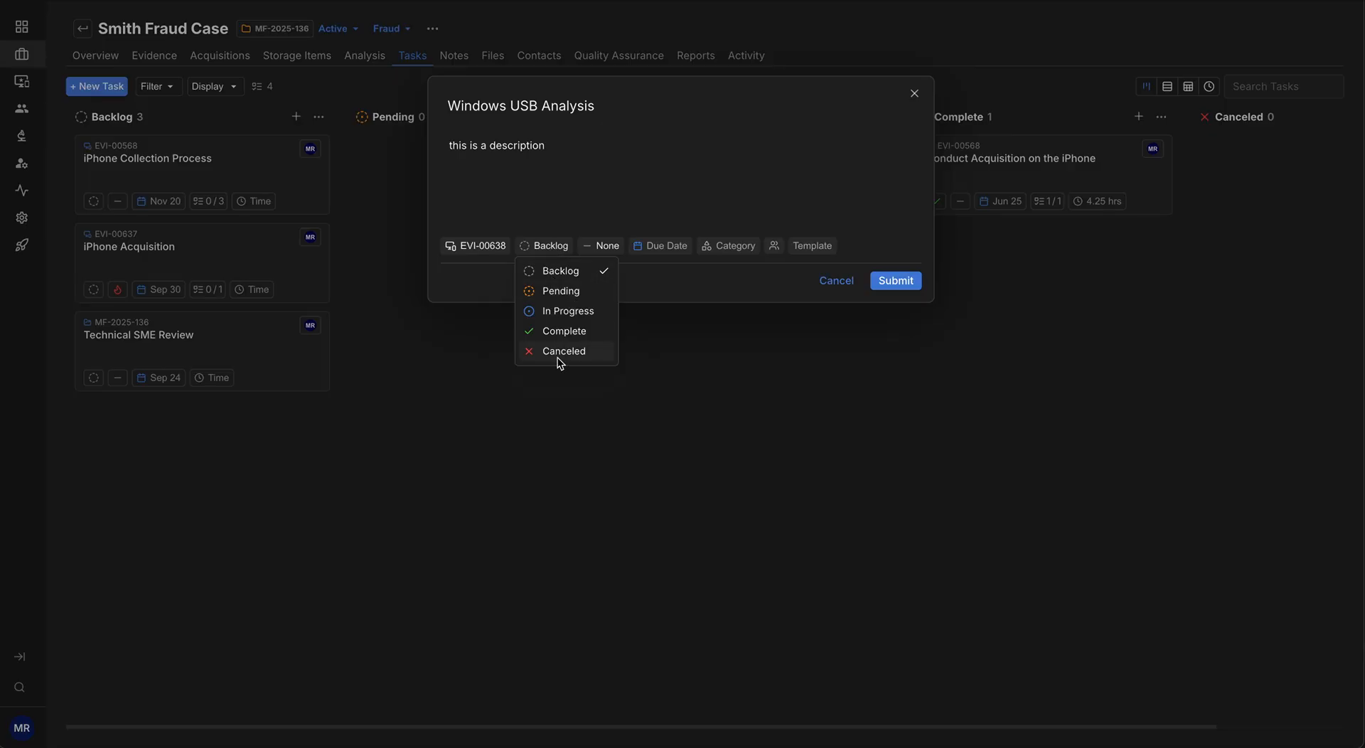
left_click(581, 211)
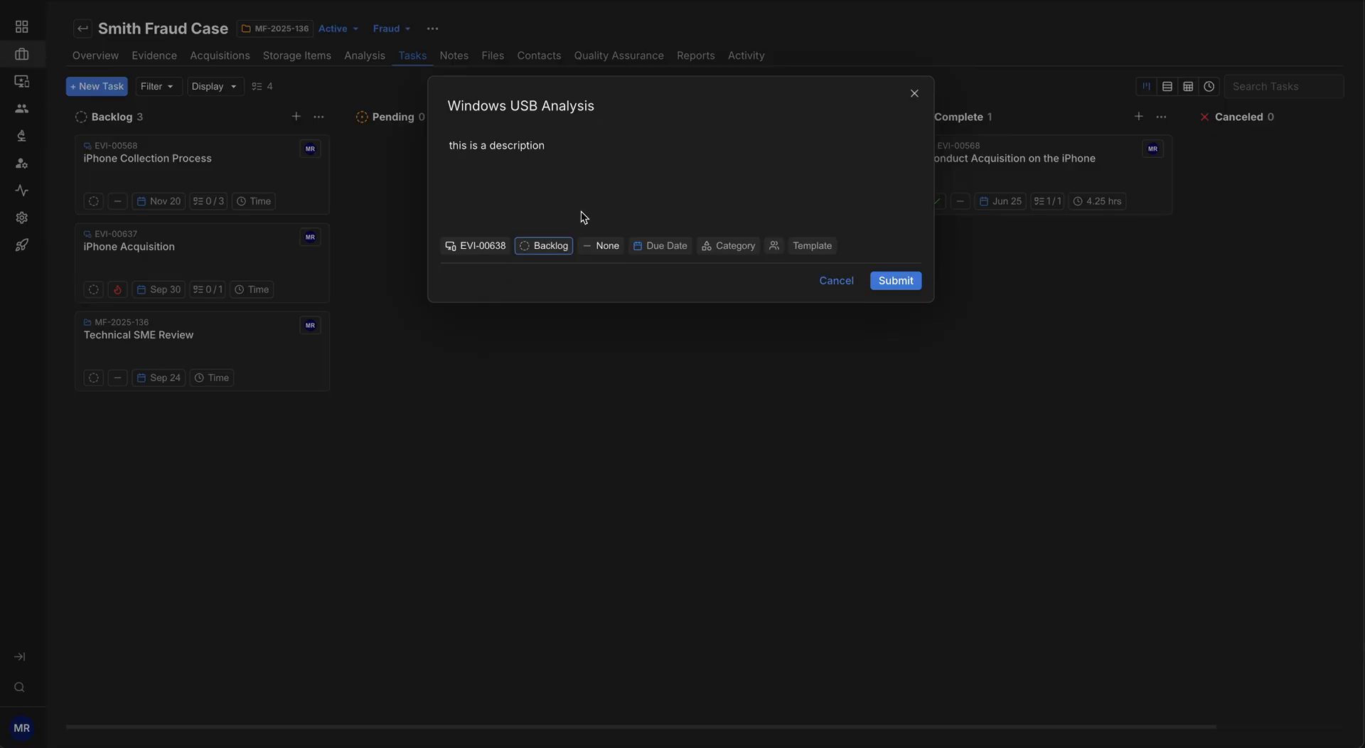
left_click(604, 253)
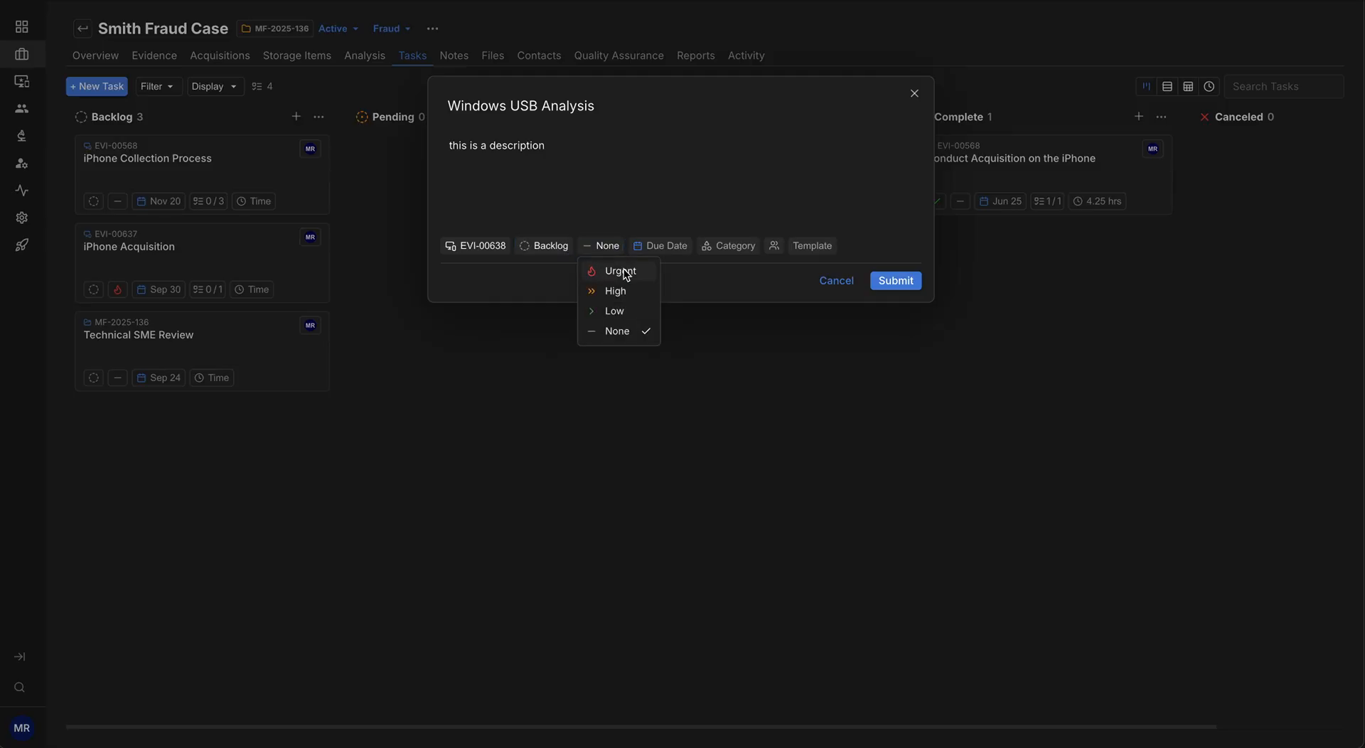
left_click(620, 270)
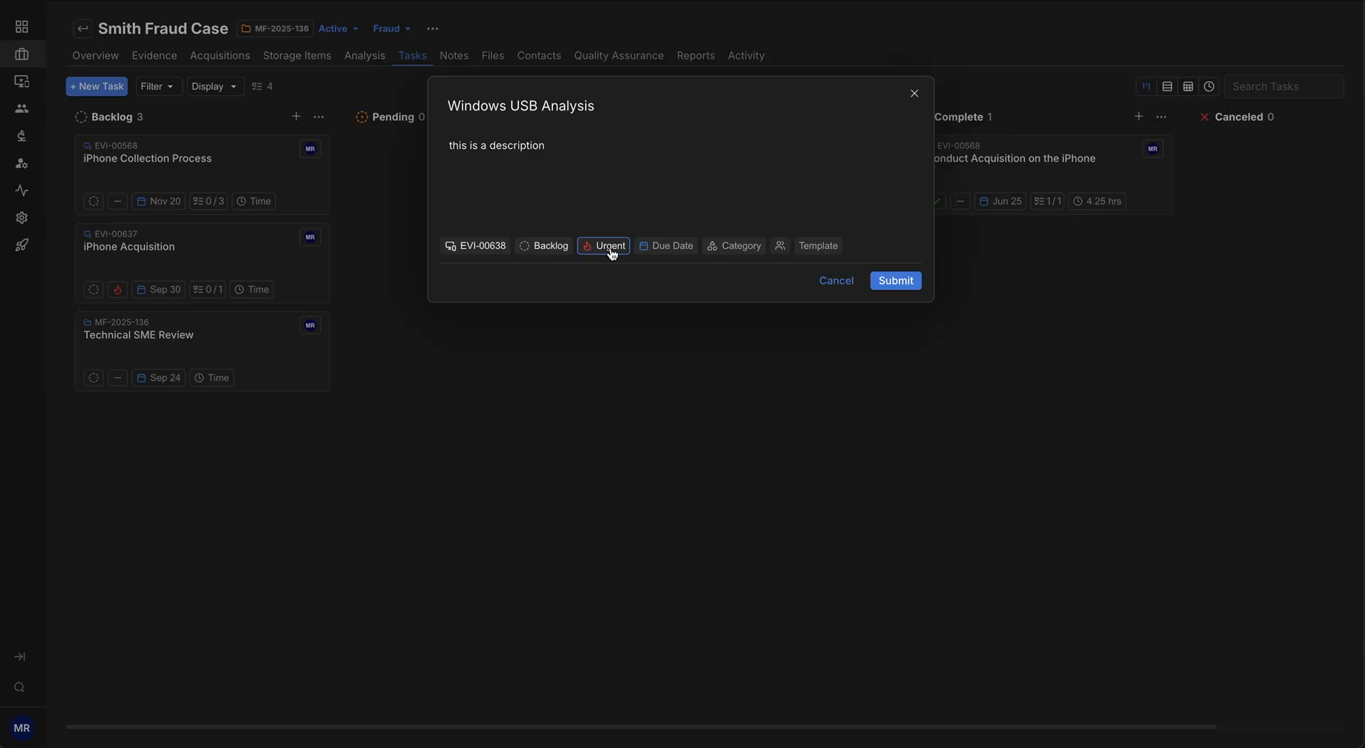
left_click(610, 251)
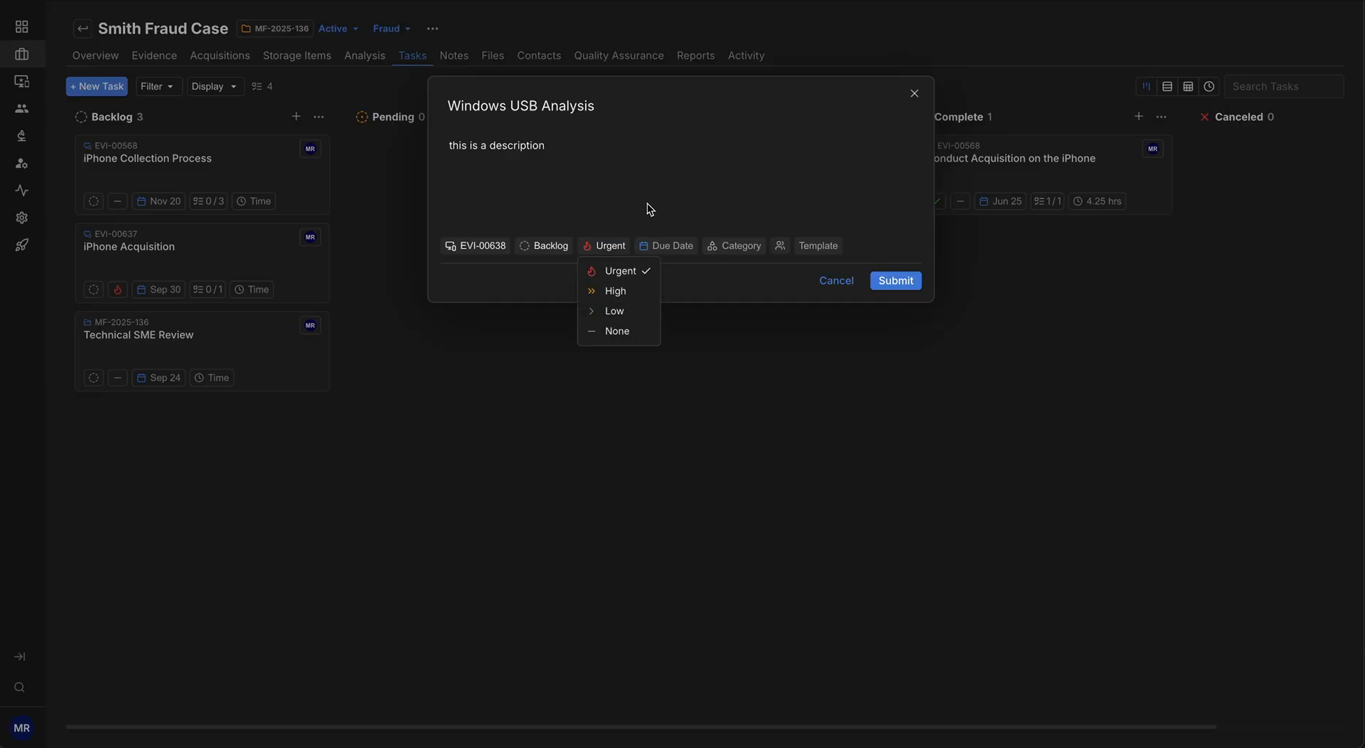
key("Escape")
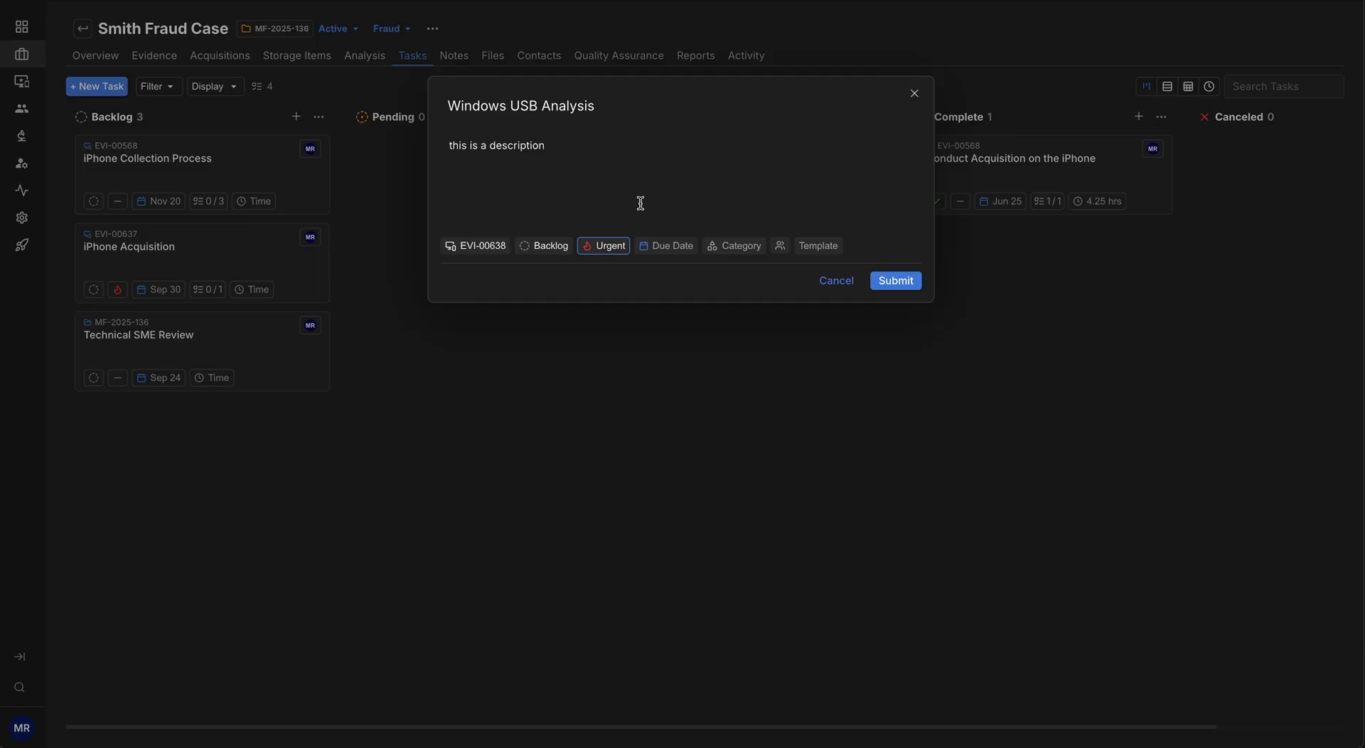
Set the new task's due date to tomorrow, November 20, 2025
left_click(668, 246)
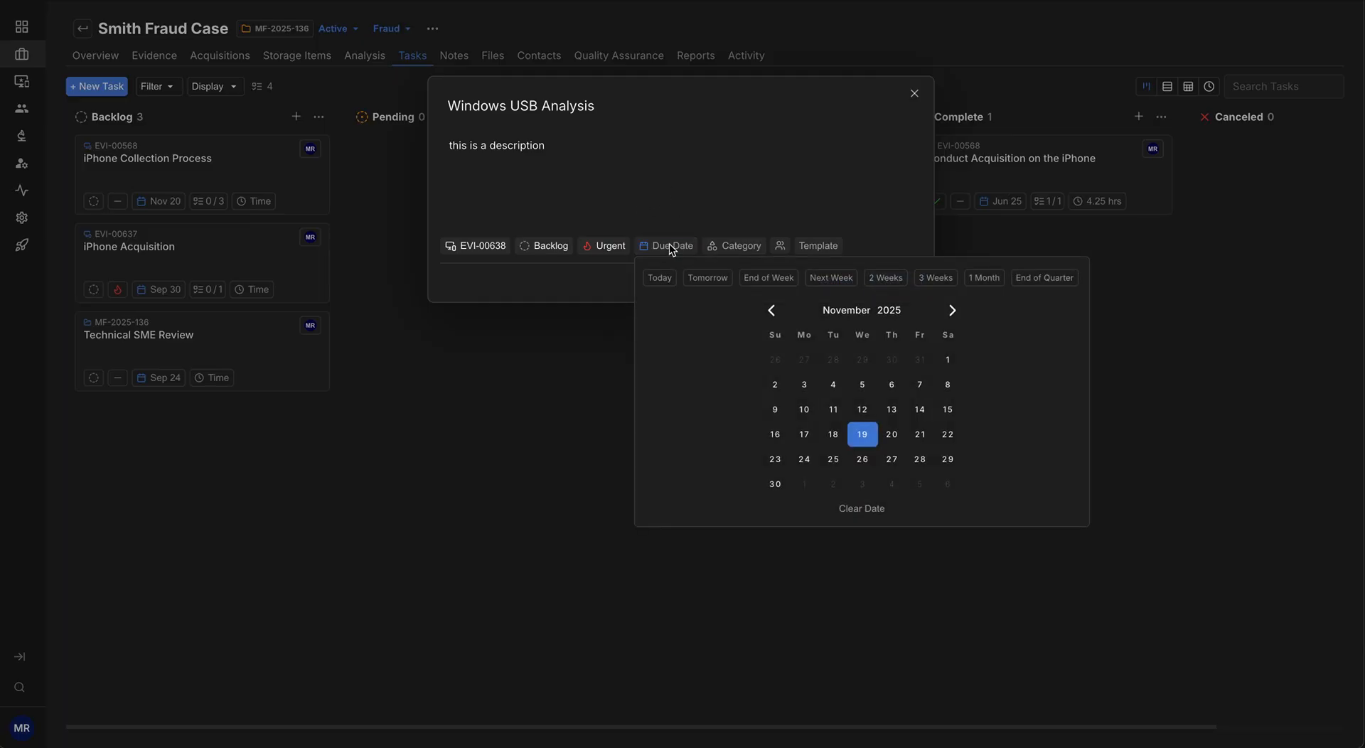
left_click(952, 312)
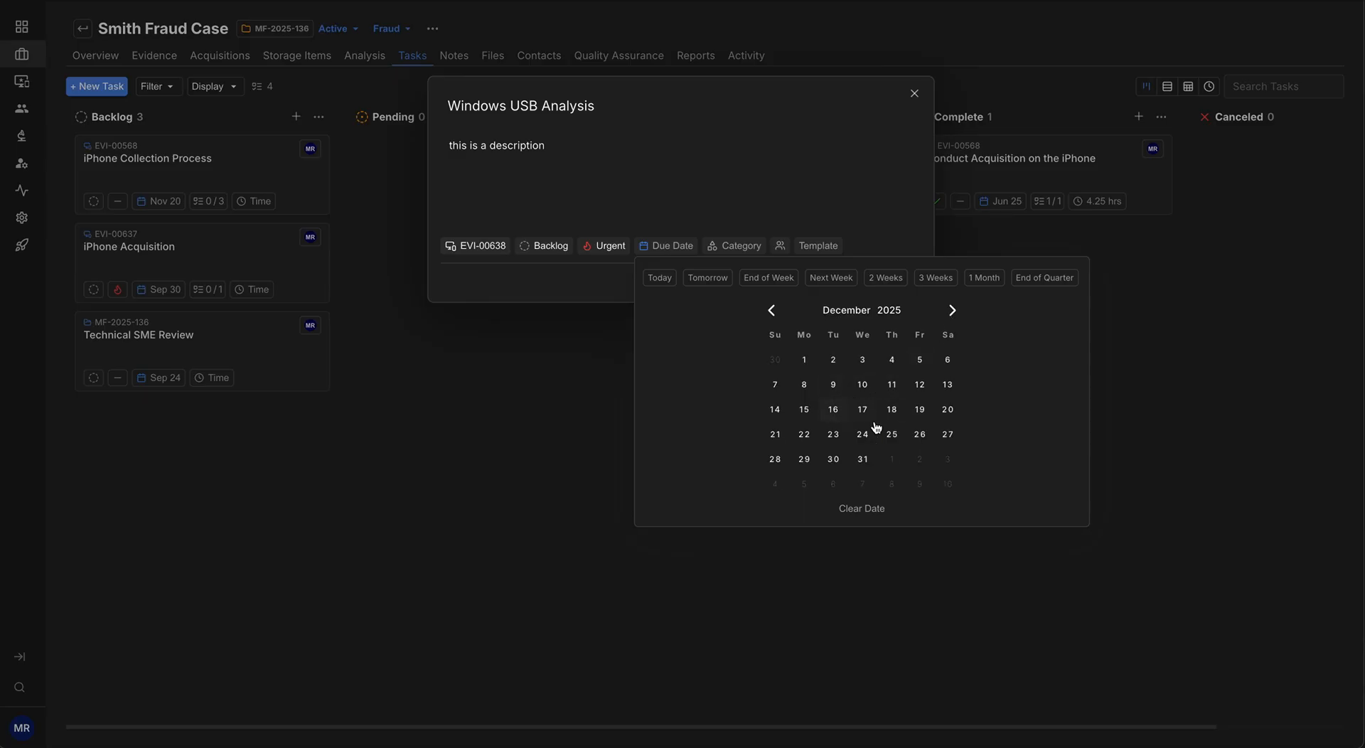
left_click(771, 311)
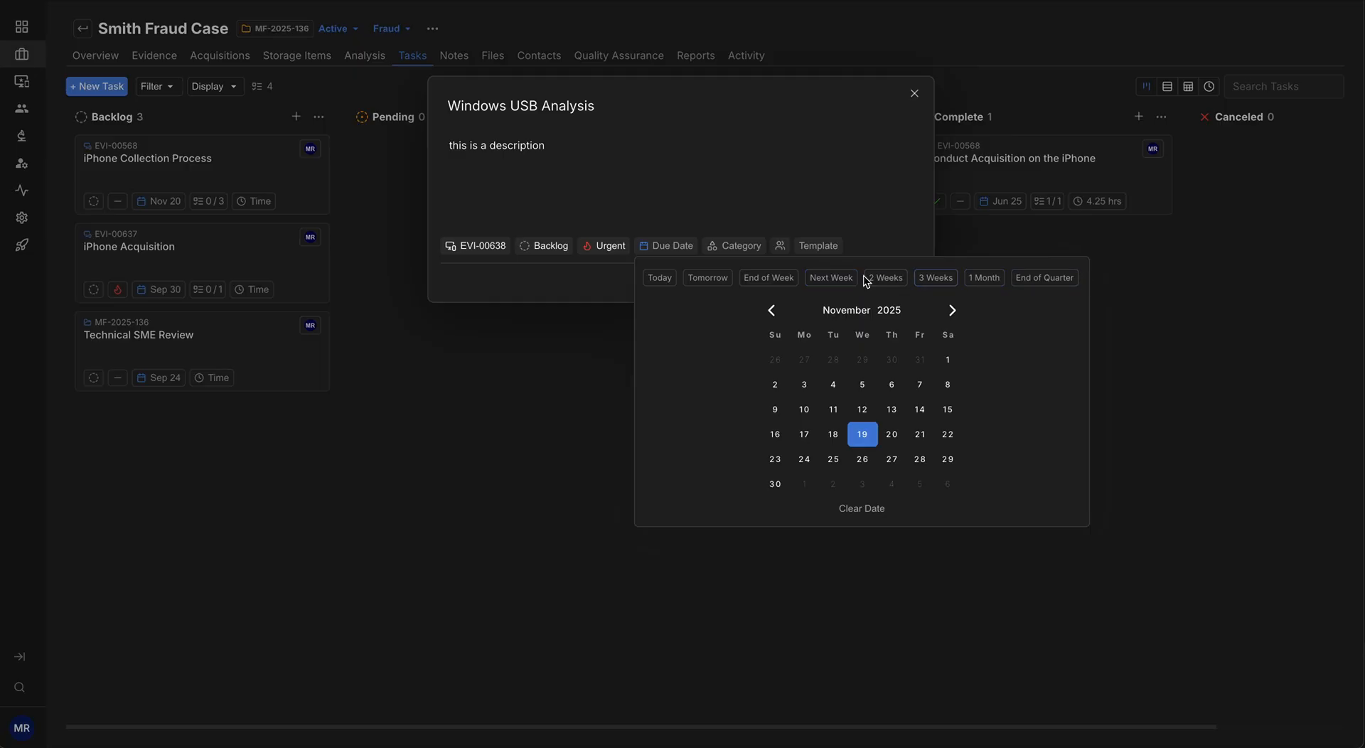
left_click(717, 283)
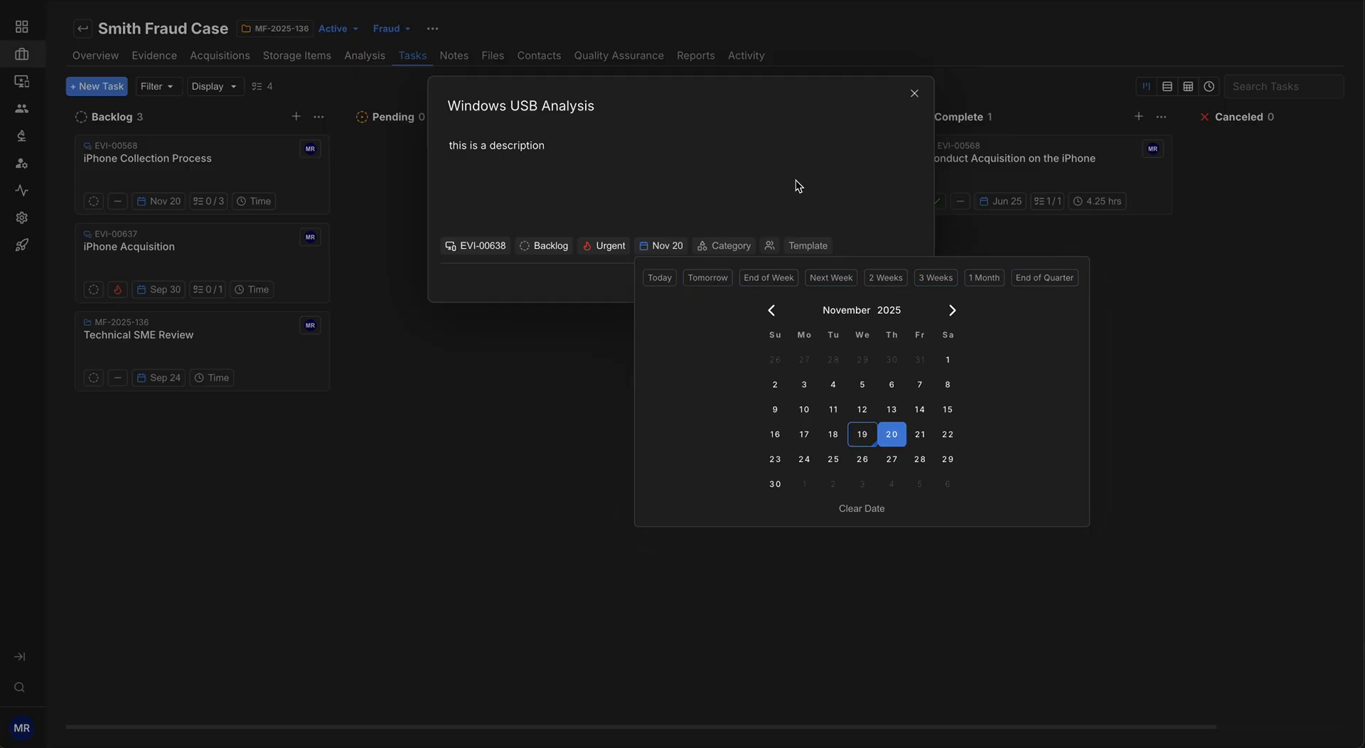
key("Escape")
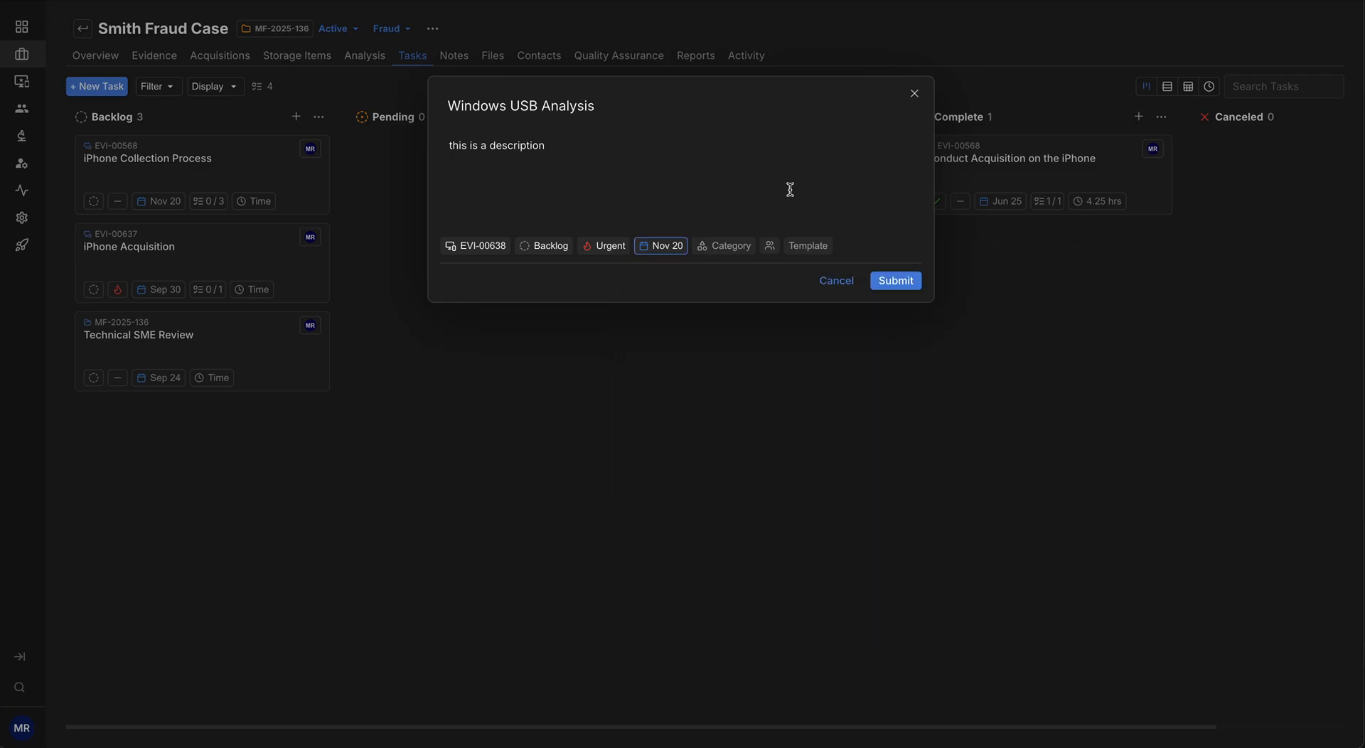
Categorize the new task as Forensic Analysis and assign it to the case lead
left_click(728, 249)
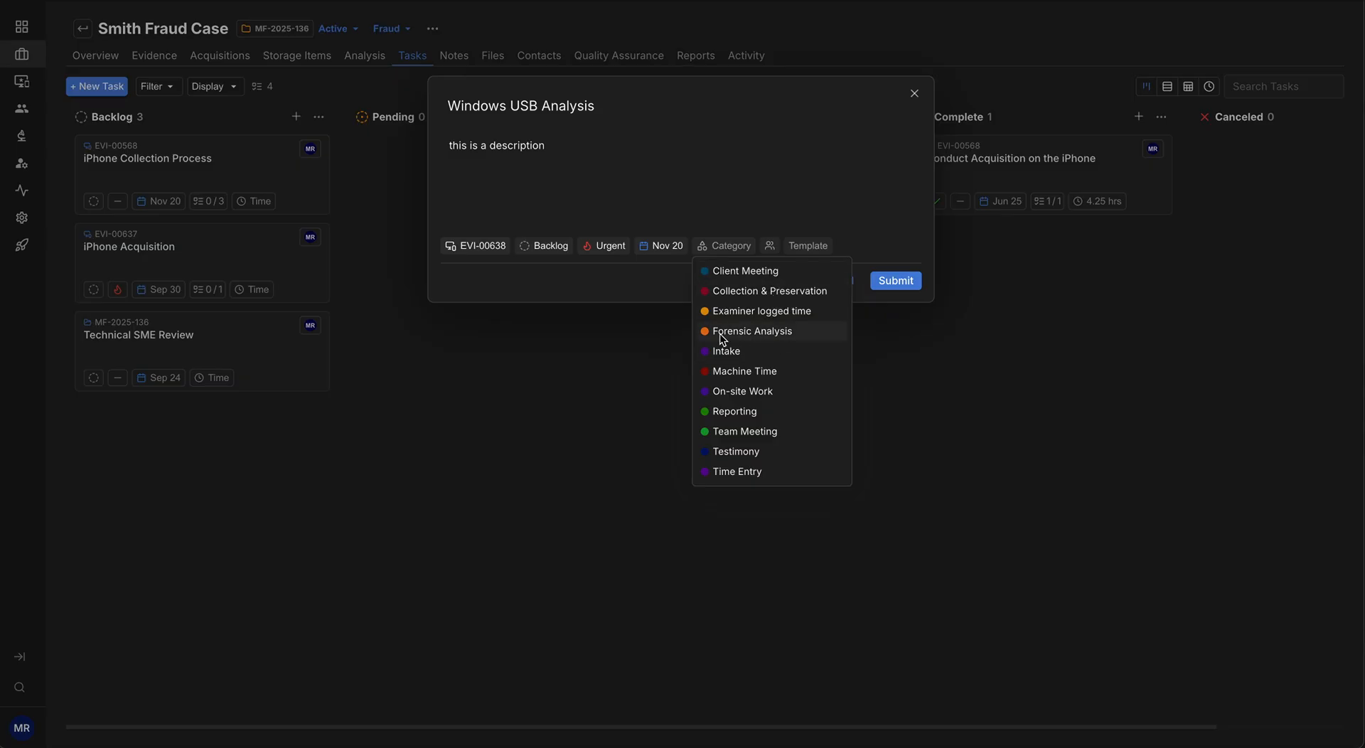
left_click(768, 330)
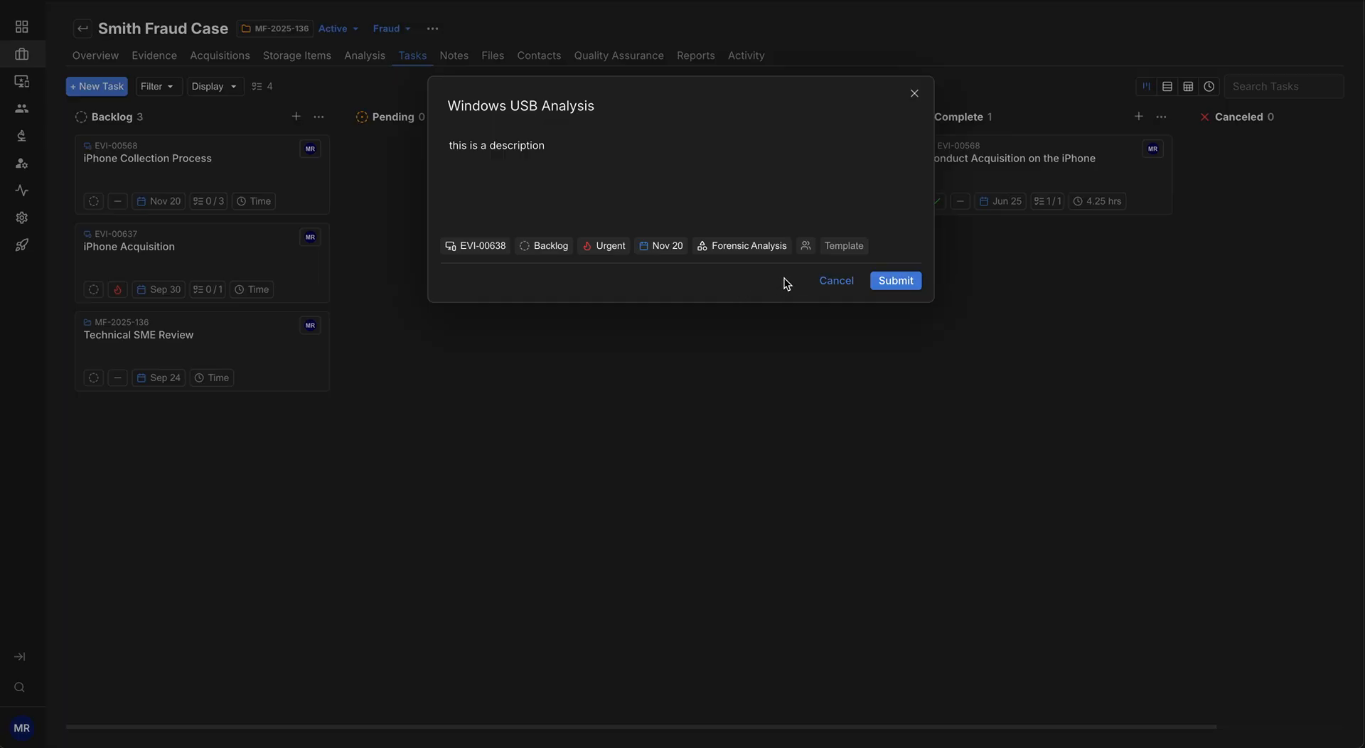
left_click(808, 247)
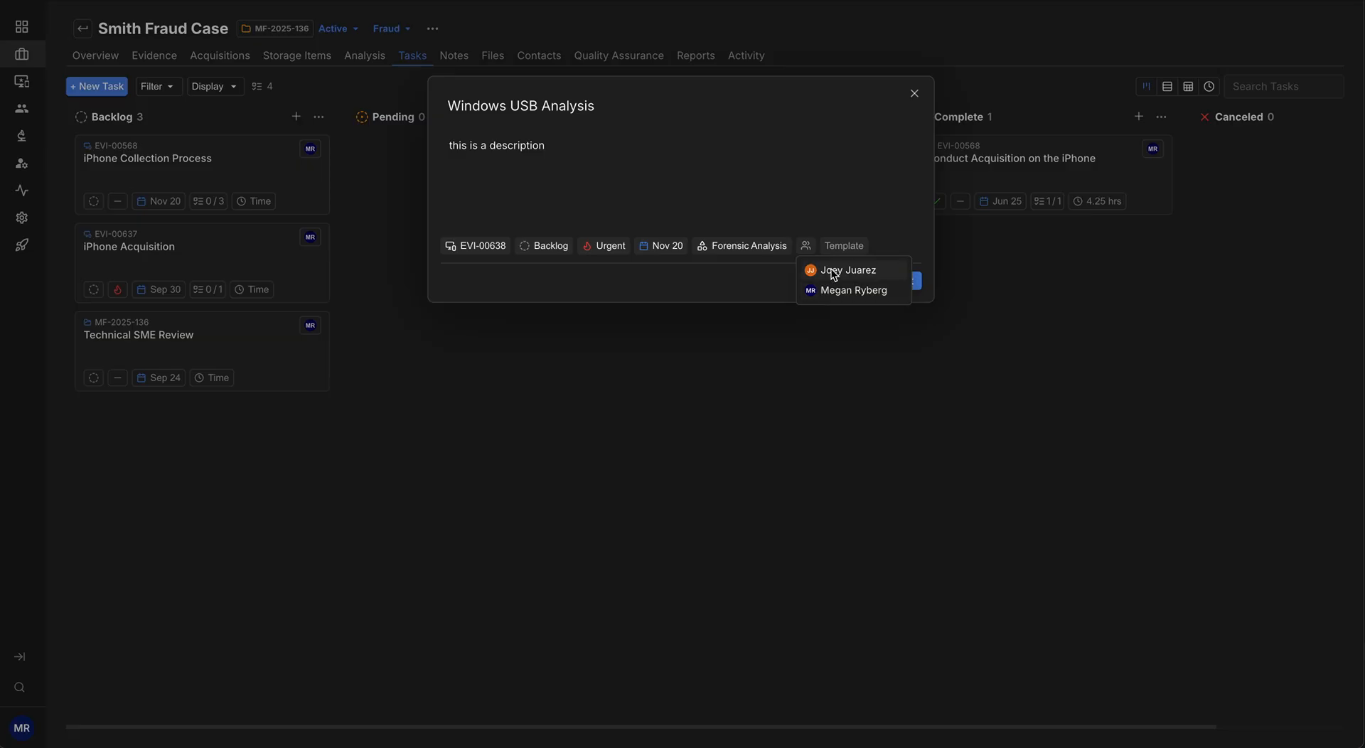
left_click(857, 297)
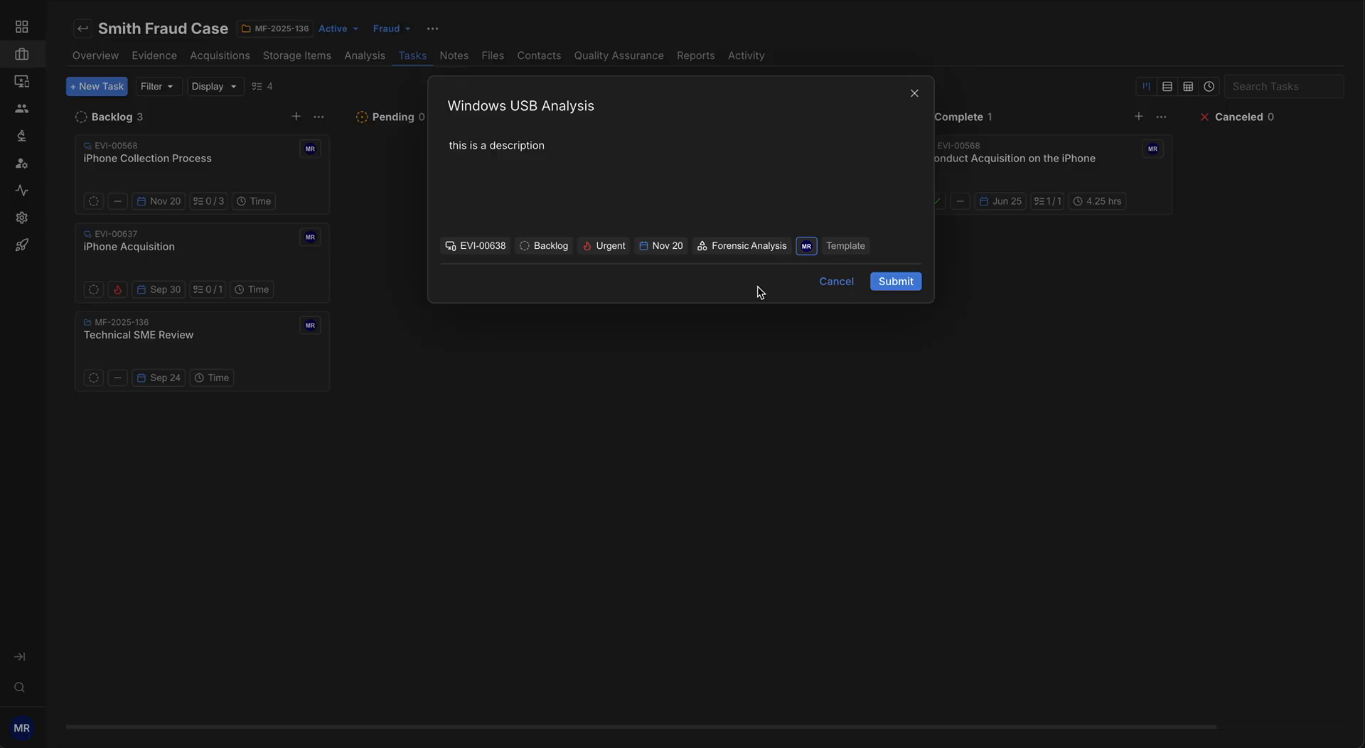
Look through the available task templates without applying one, and submit the new task
left_click(853, 249)
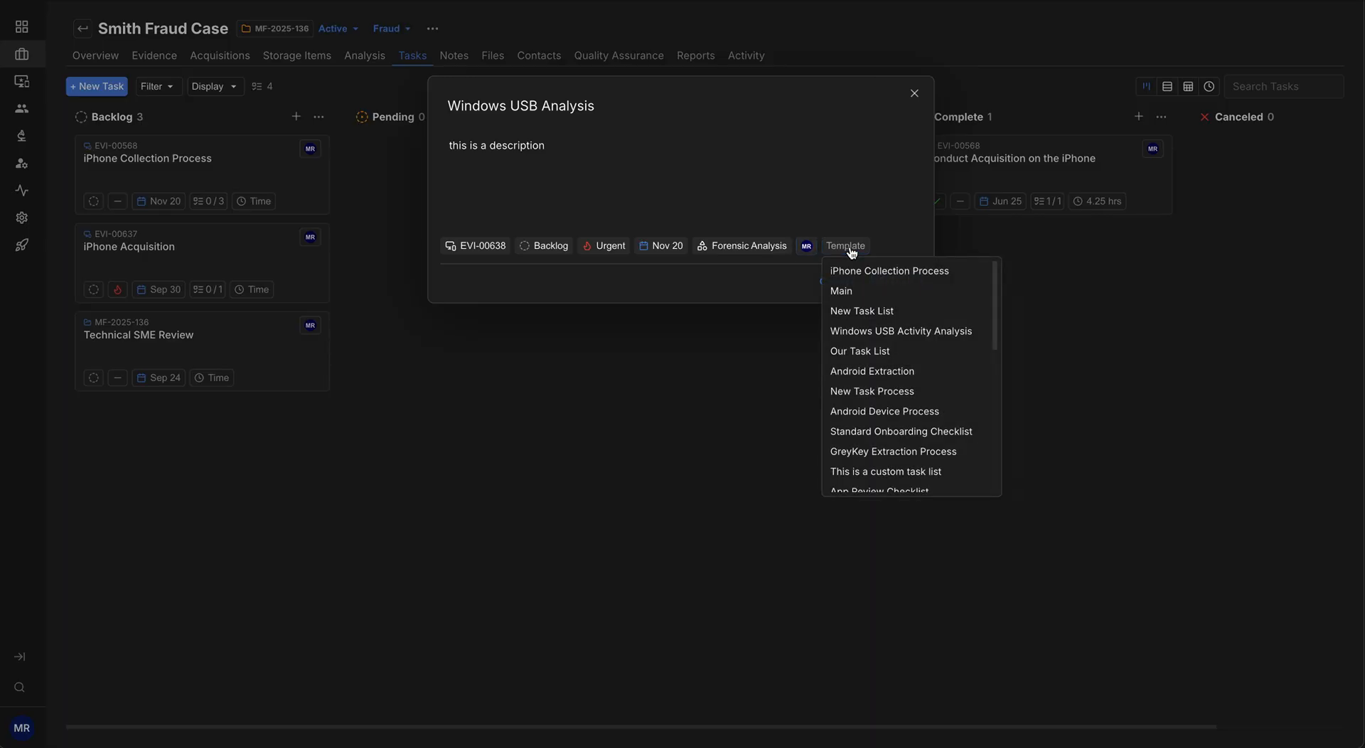
scroll(890, 291, "down", 5)
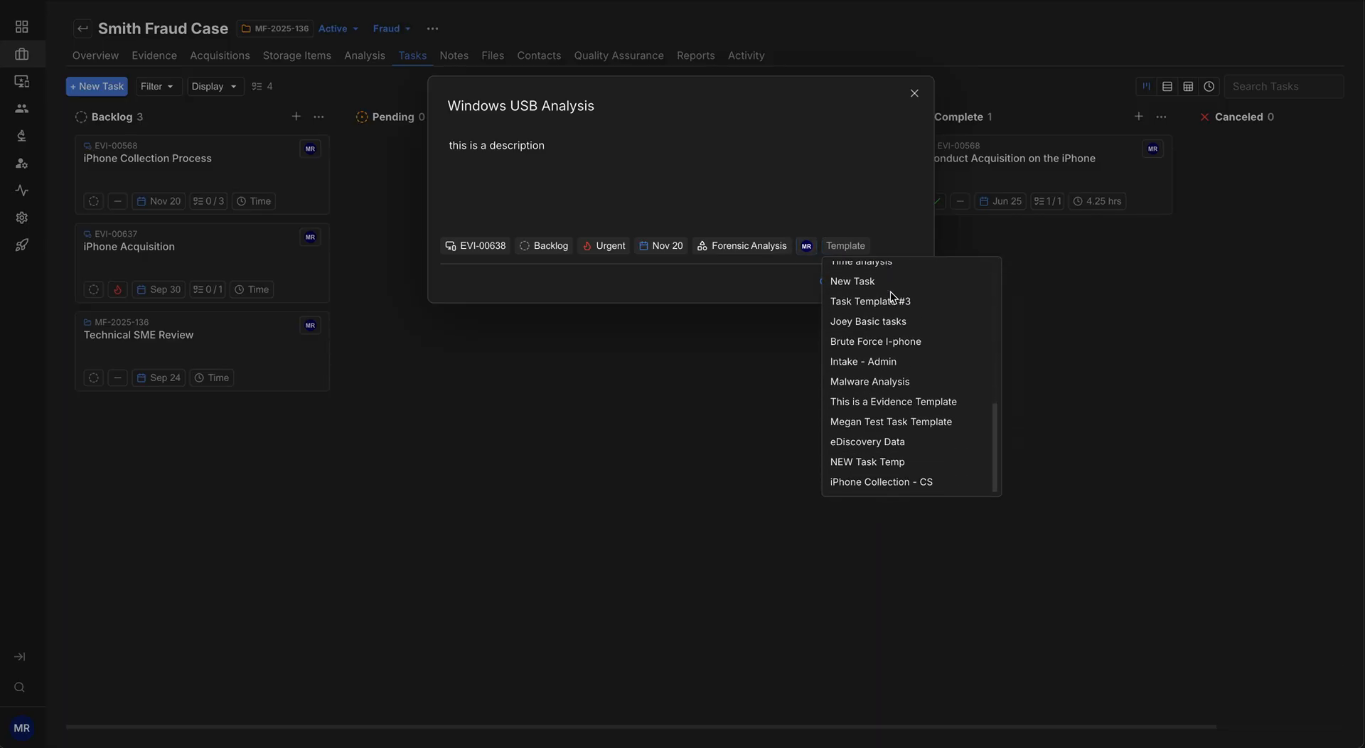
scroll(893, 297, "up", 5)
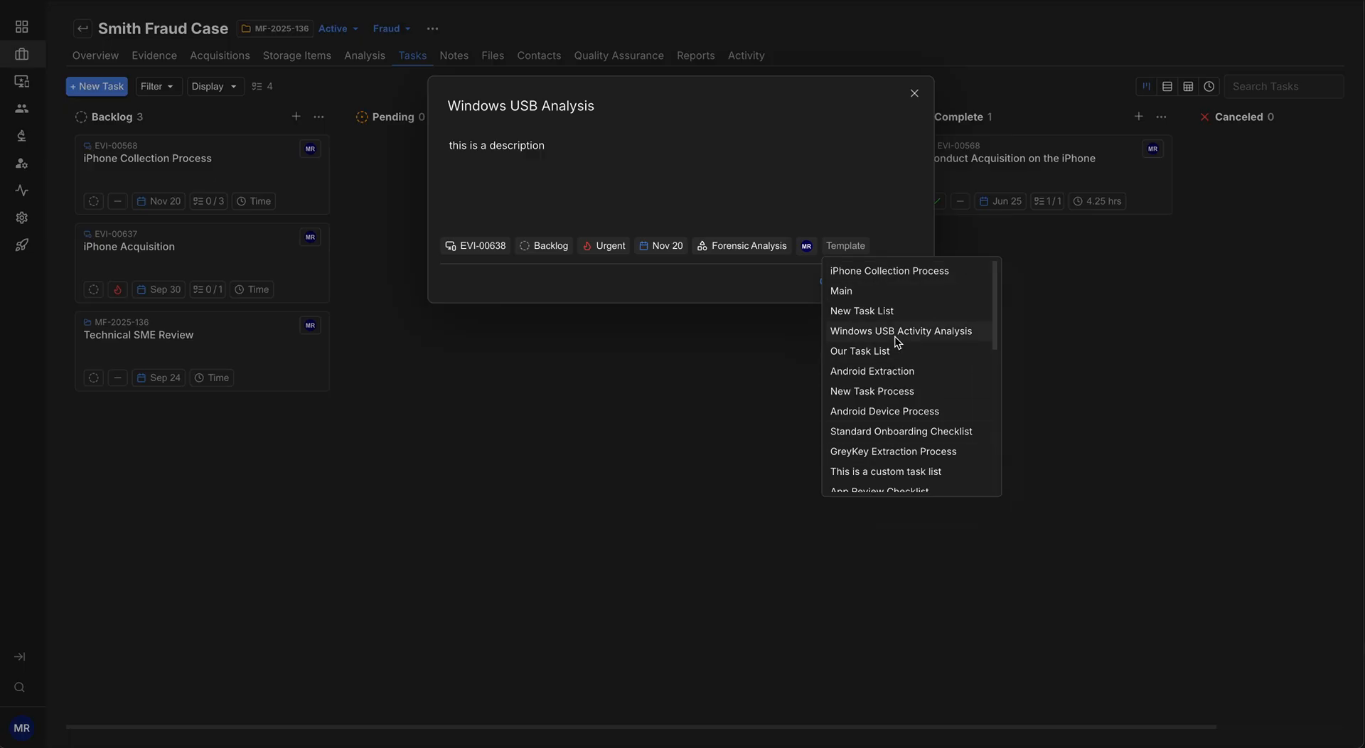
left_click(869, 193)
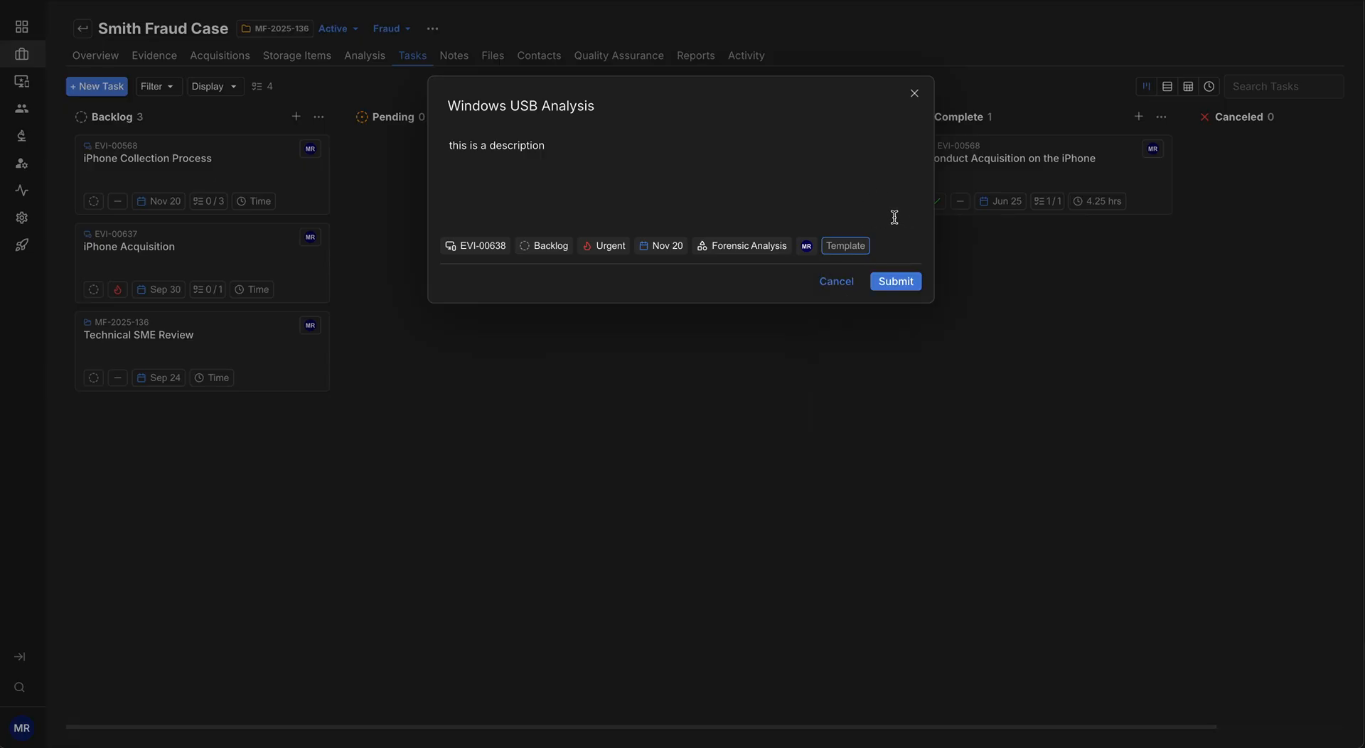
left_click(896, 281)
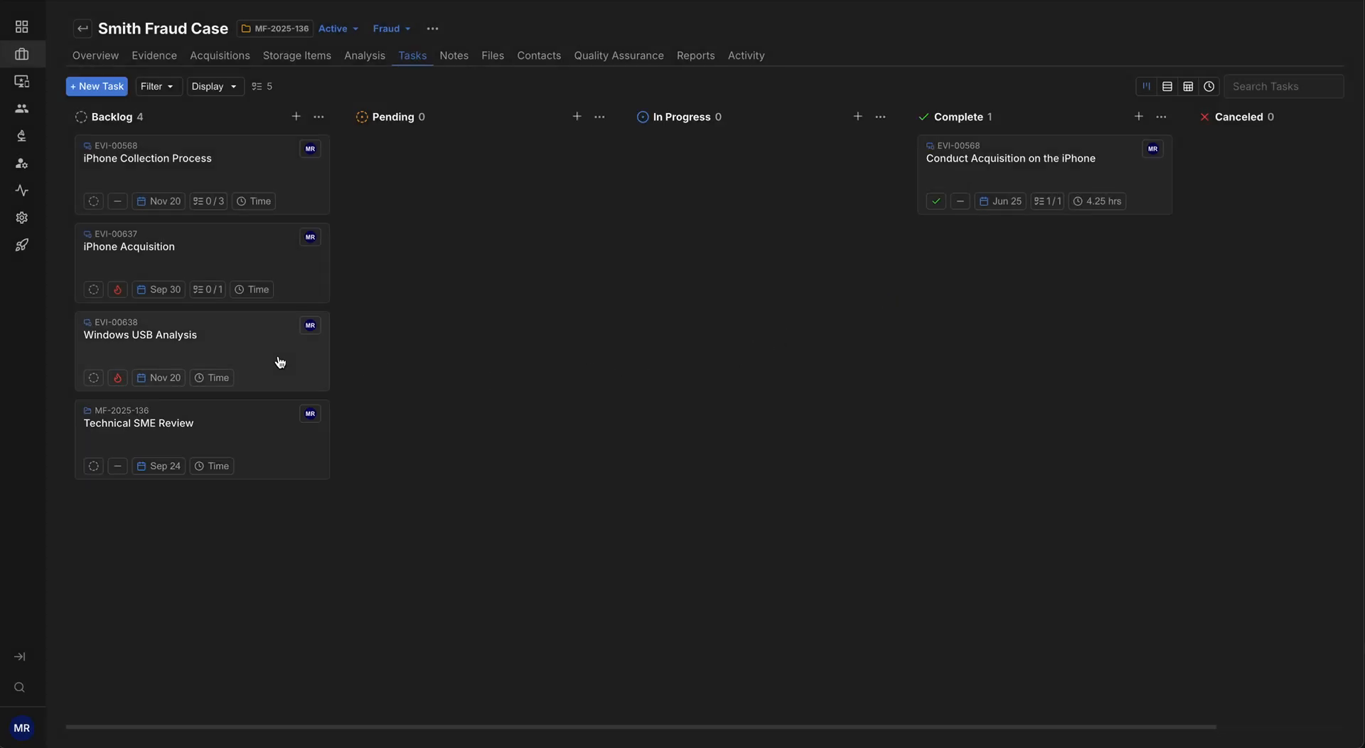
Open the Windows USB Analysis task and add a subtask named "Subtask 1" with the description "description"
left_click(238, 351)
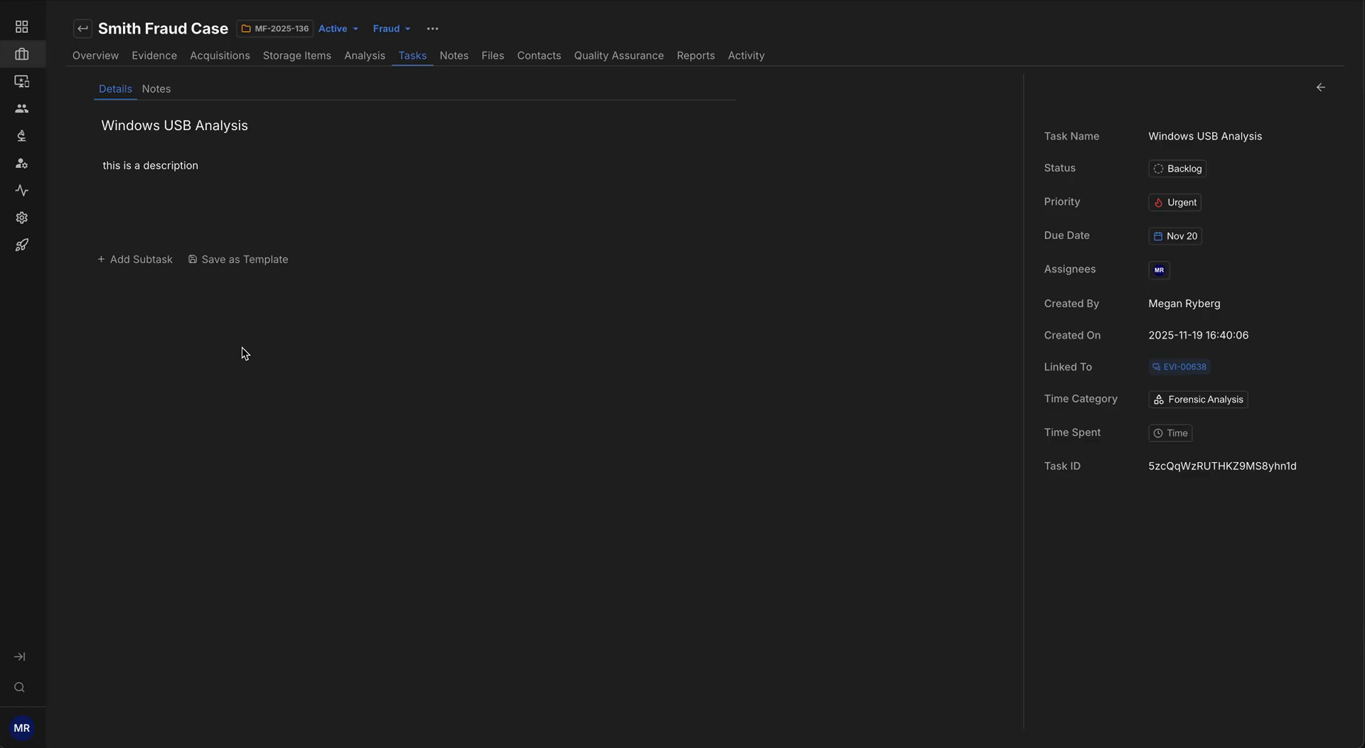
left_click(144, 260)
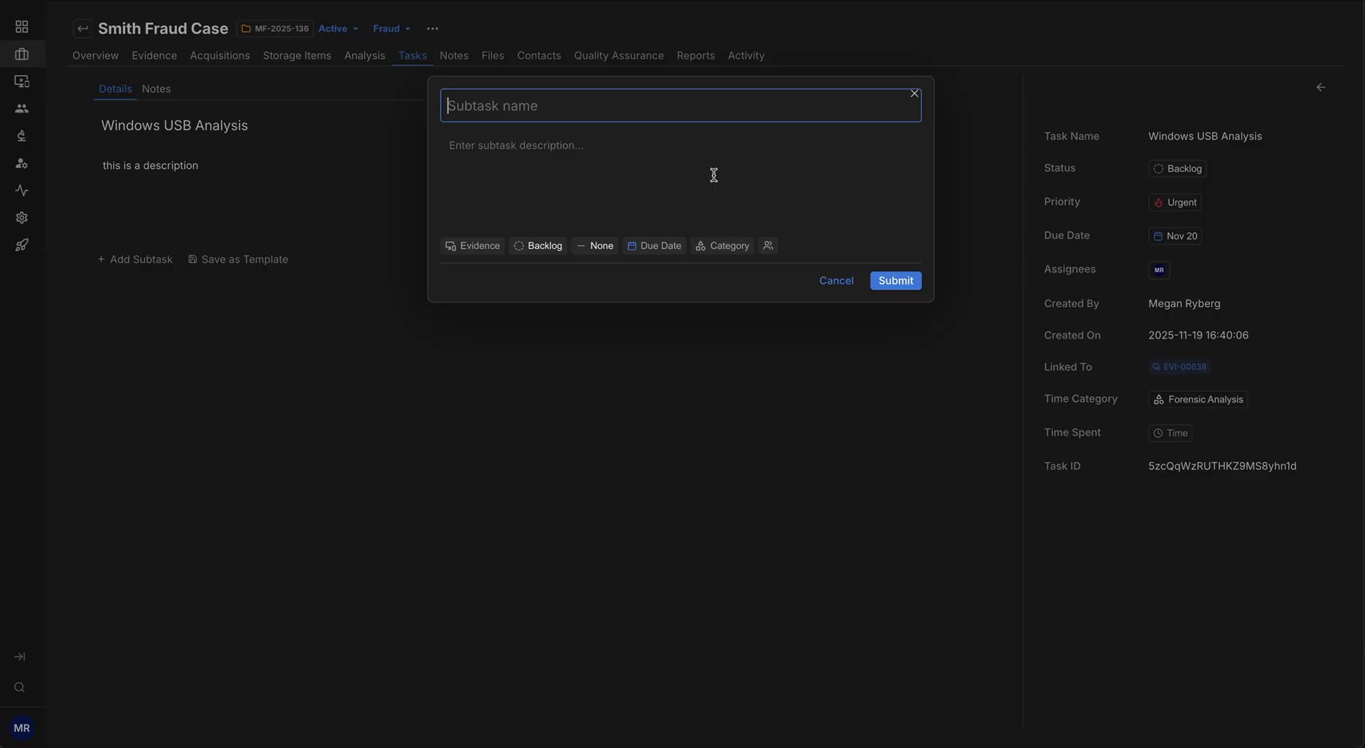
type("Subtask 1")
key("Tab")
left_click(449, 145)
type("description")
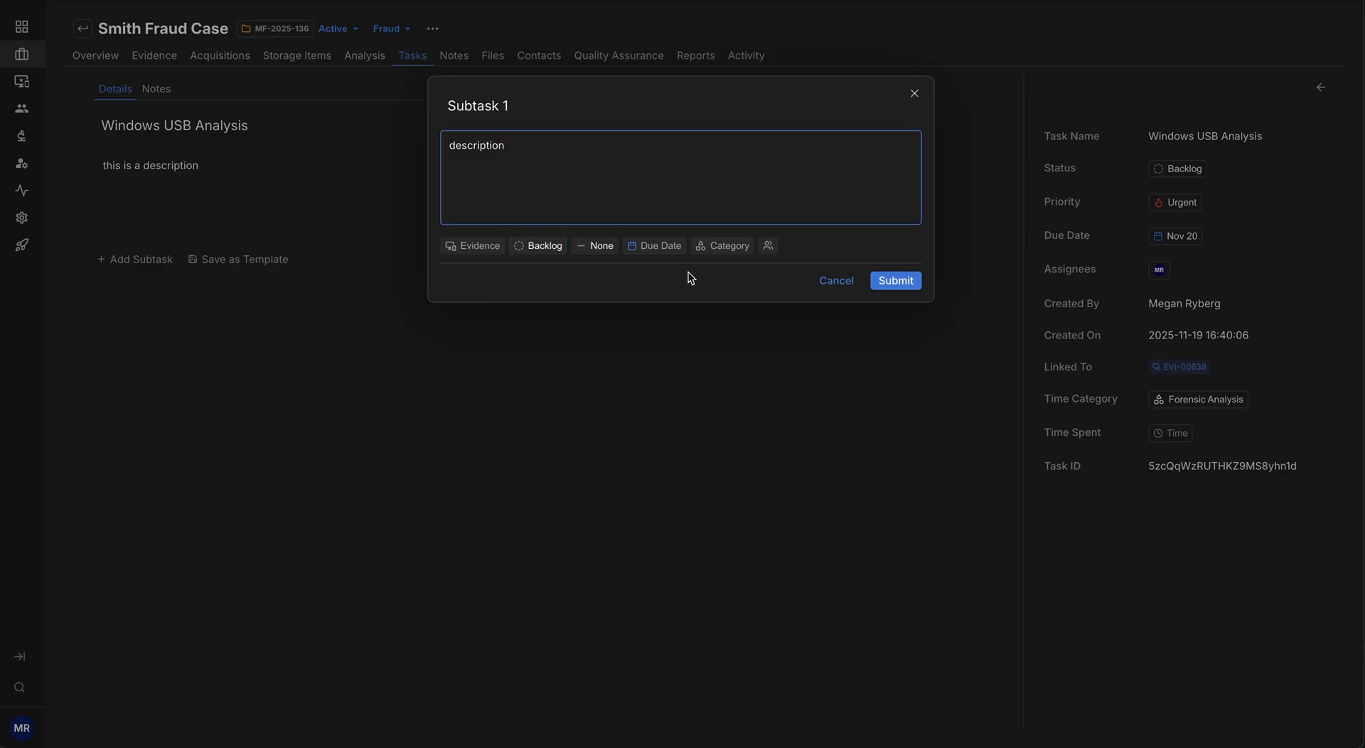
left_click(897, 280)
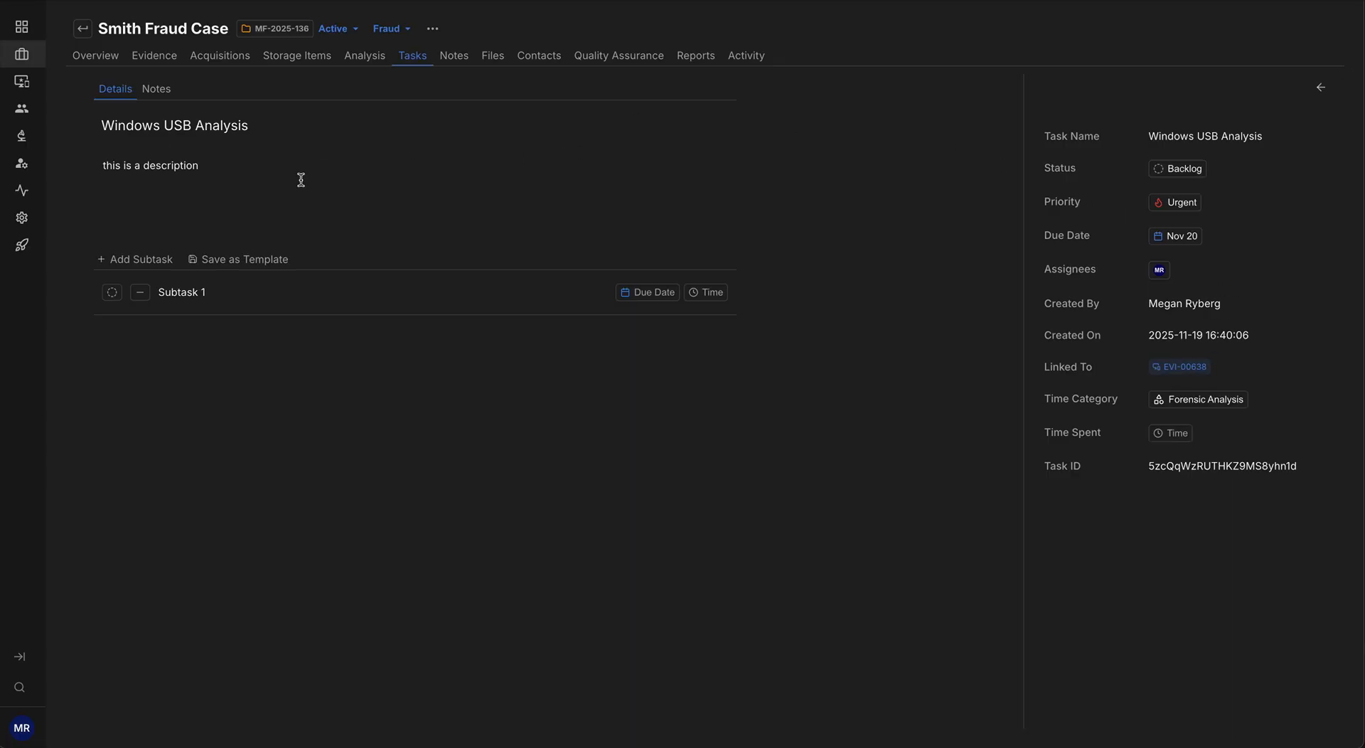
Add a note to the task reading "this is a task note" and return to the task details
left_click(157, 90)
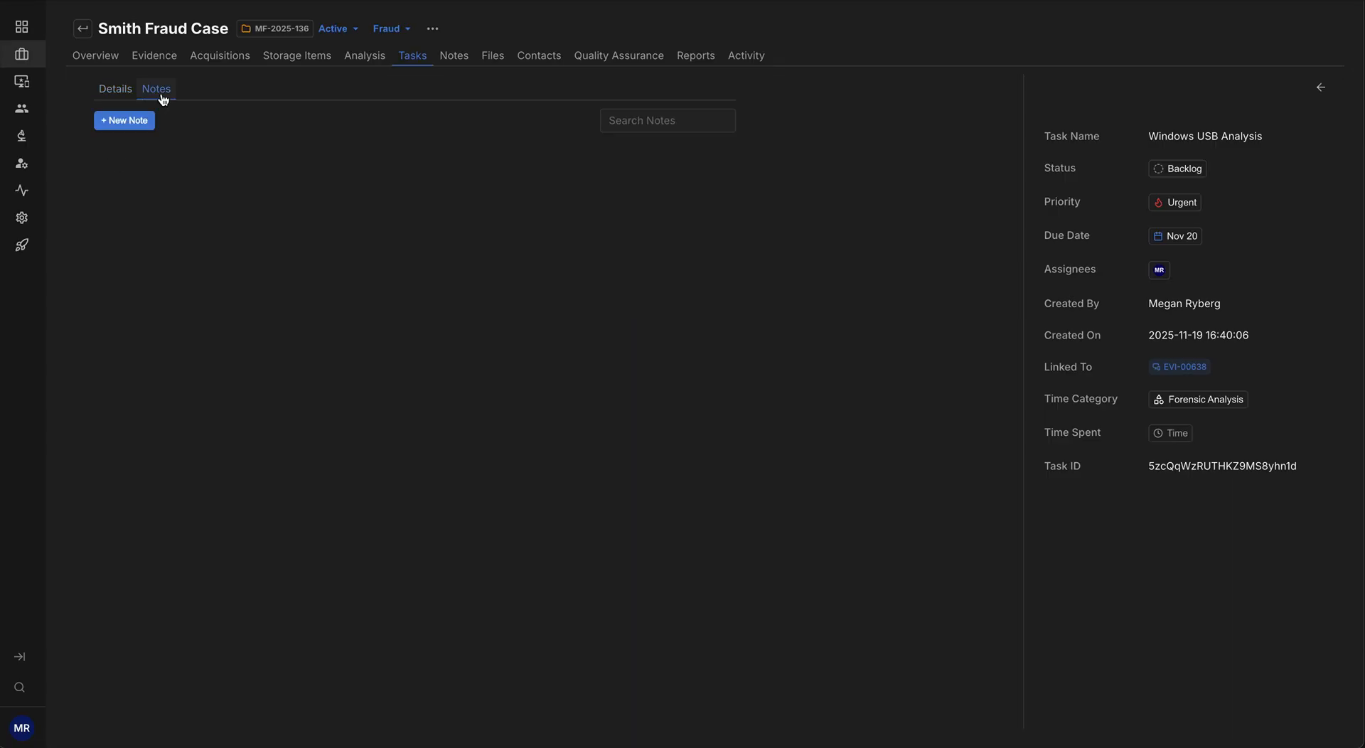
left_click(135, 124)
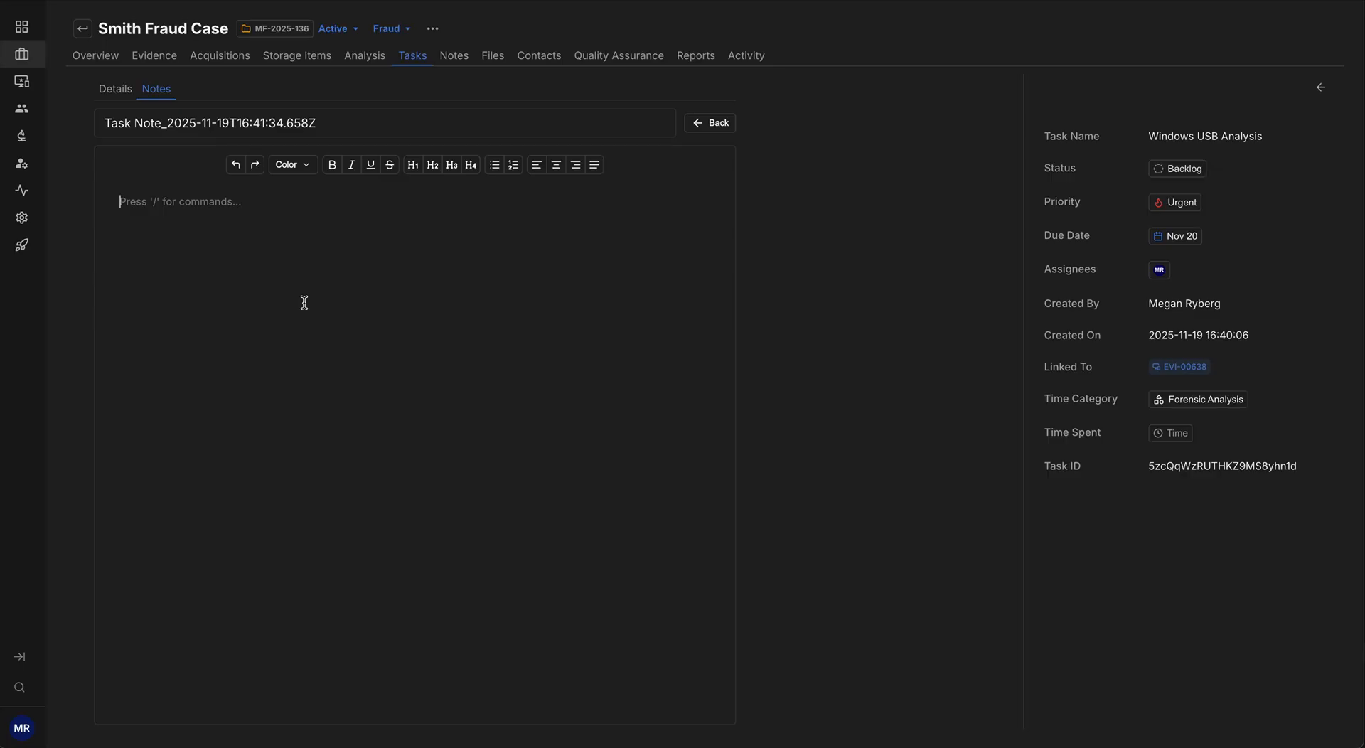
type("this is a task note")
left_click(115, 88)
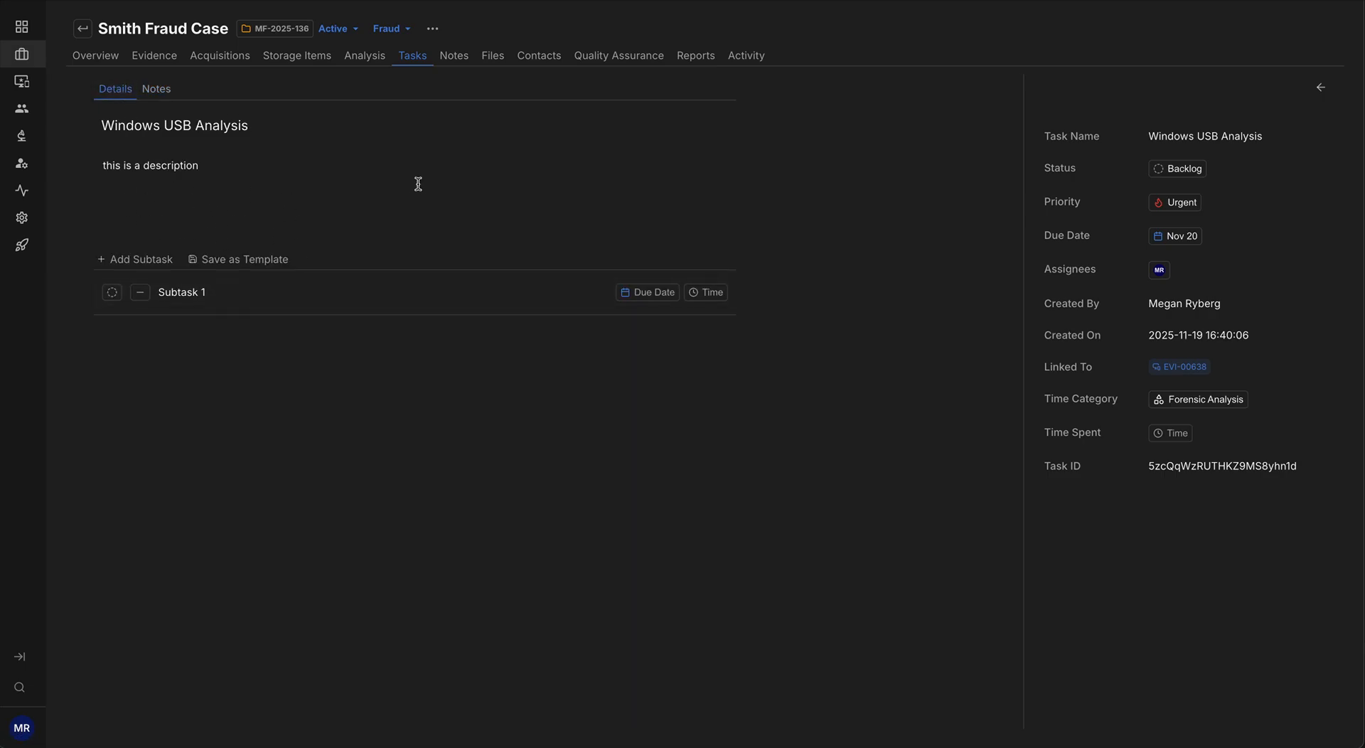
Check the task's list of notes and go back to its details
left_click(156, 88)
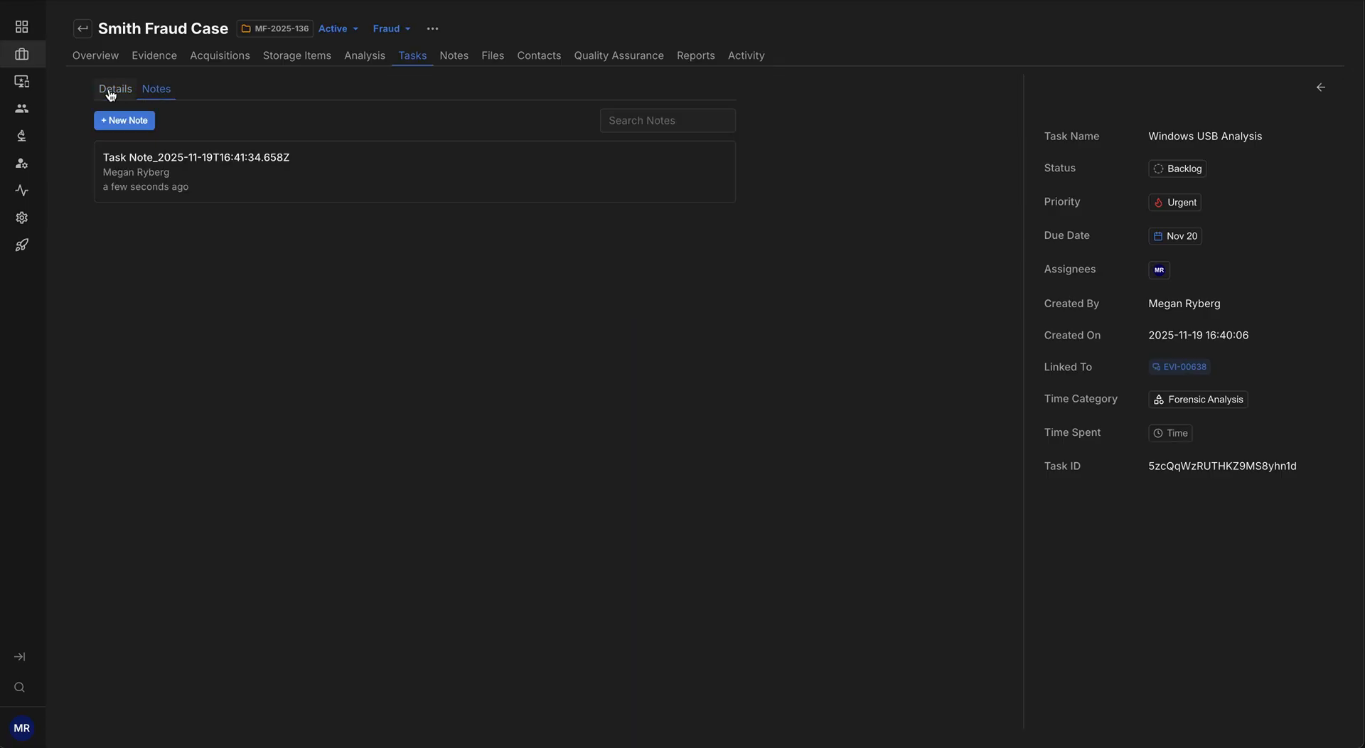
left_click(111, 91)
left_click(150, 91)
left_click(116, 91)
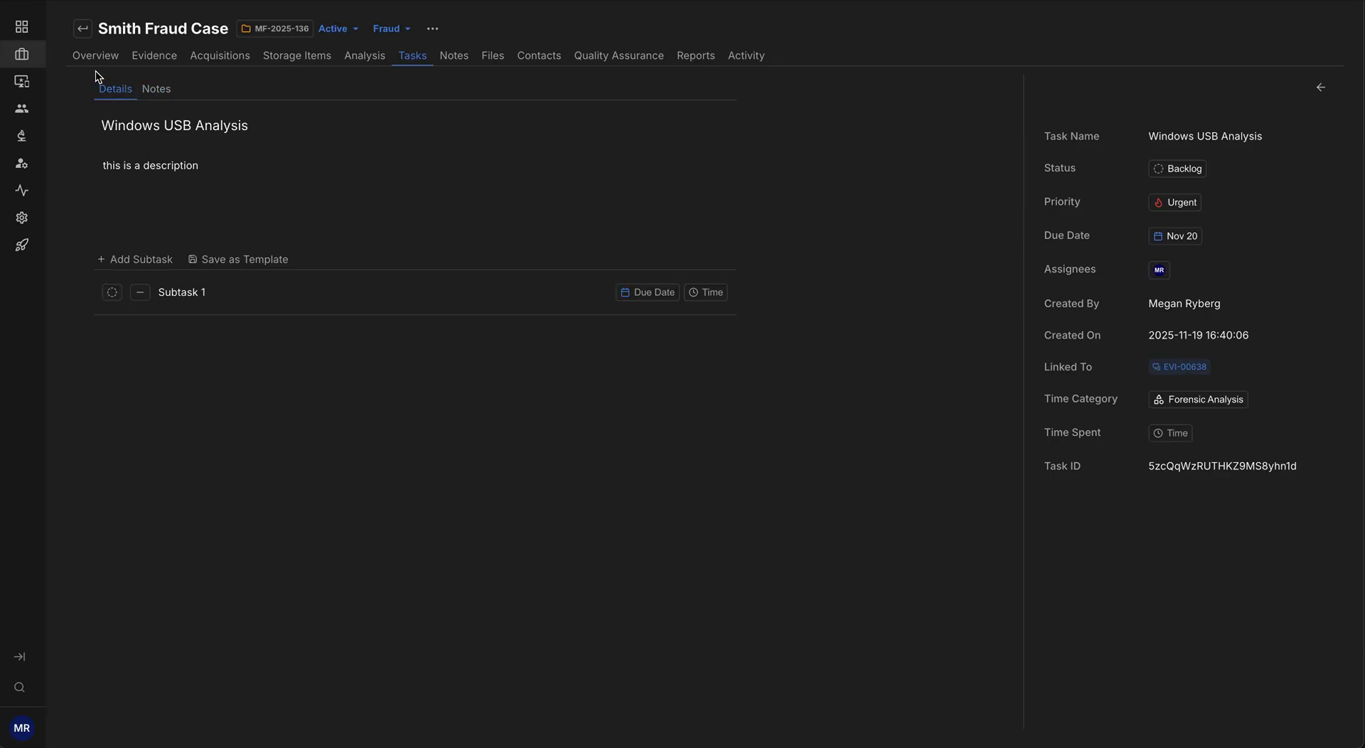